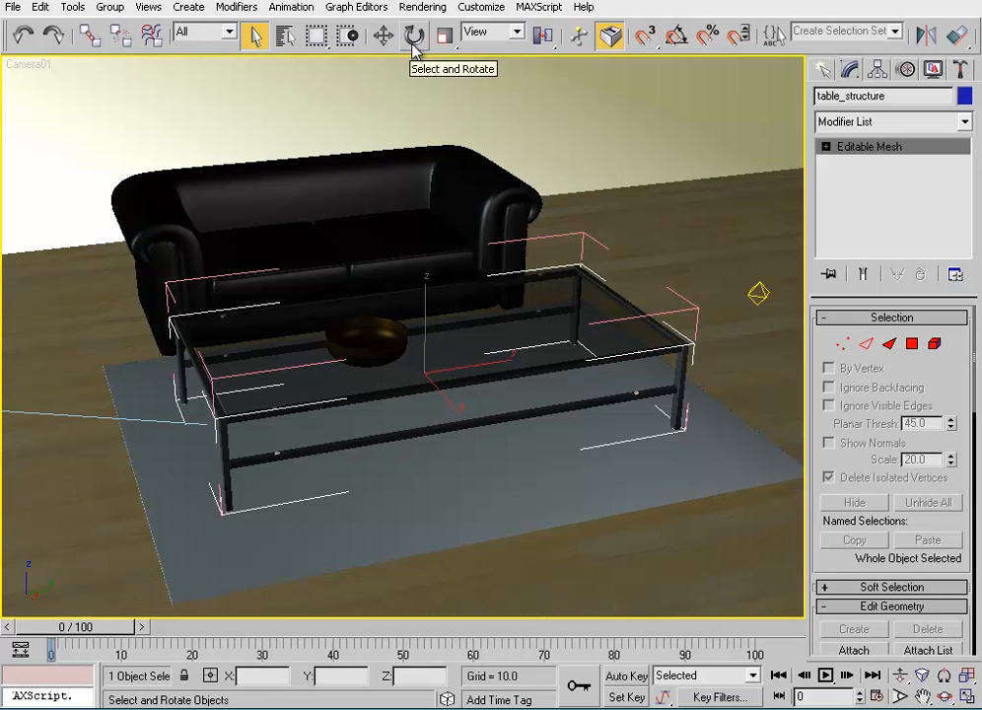
Activate the Move transform for the table structure and try shifting it with its axis gizmo.
right_click(319, 296)
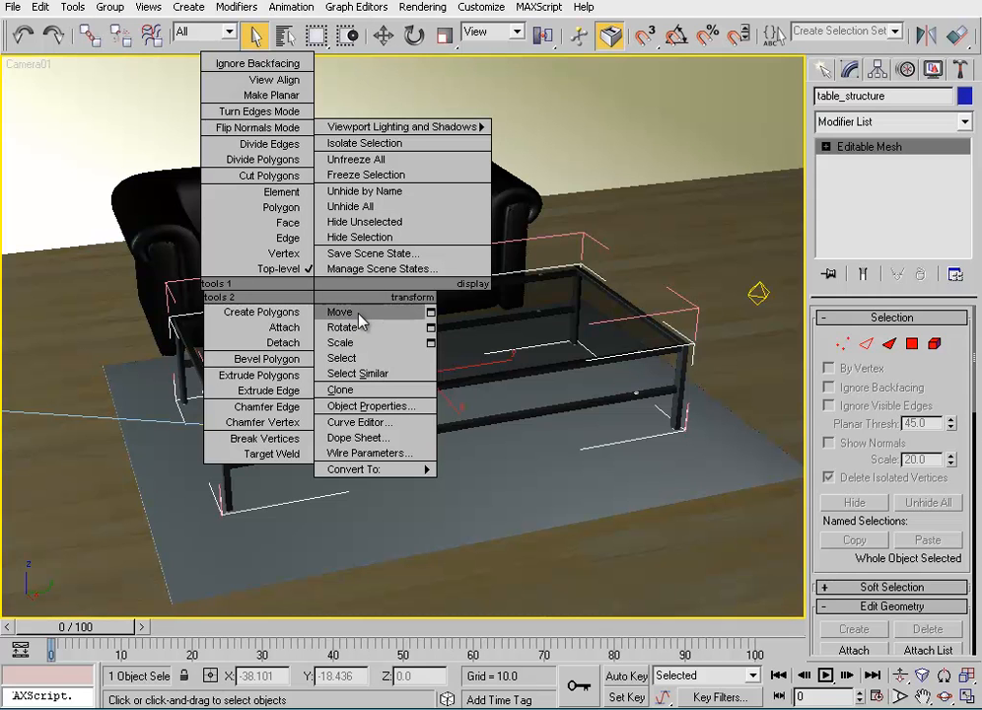
left_click(343, 312)
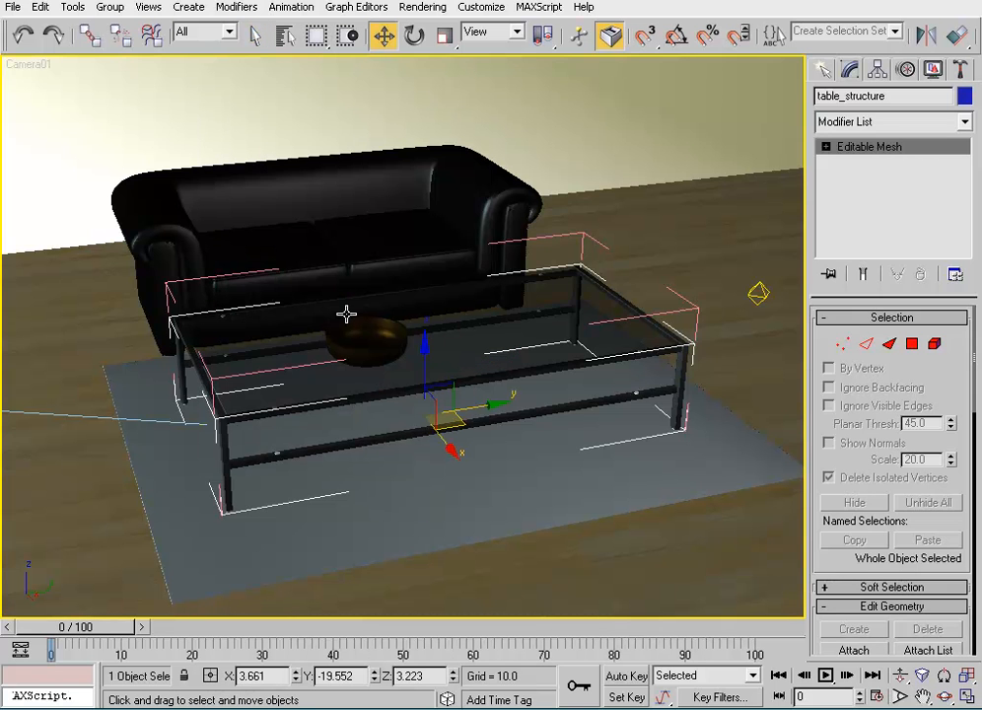
mouse_move(488, 399)
left_mouse_down()
mouse_move(383, 407)
mouse_move(520, 407)
mouse_move(472, 406)
mouse_move(480, 408)
left_mouse_up()
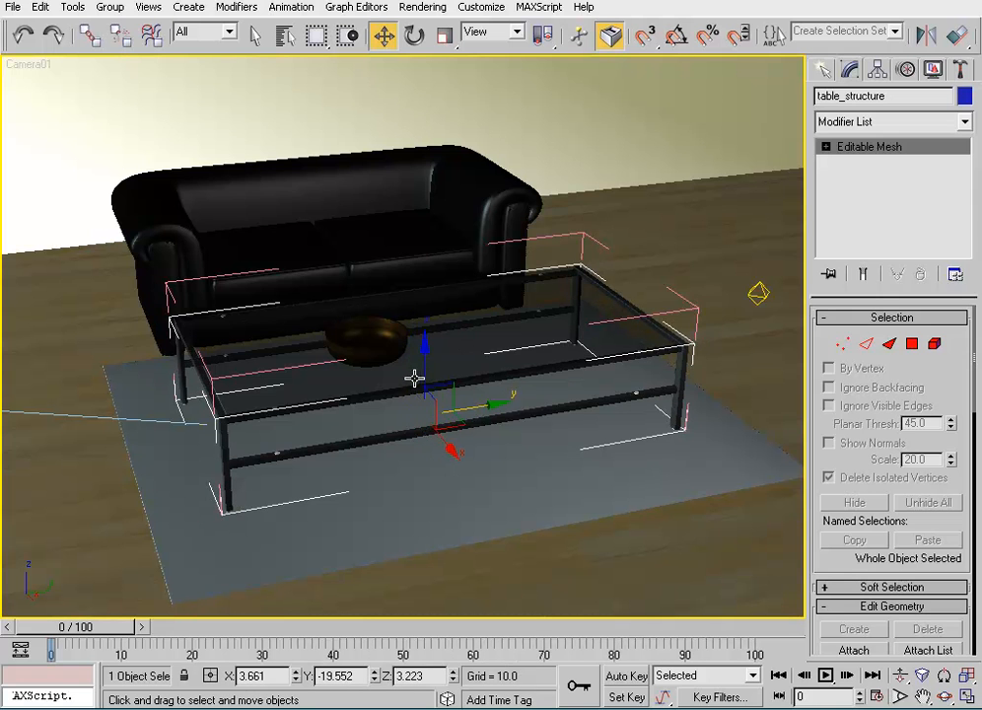
Switch to the Rotate transform and try turning the table structure with its rotation gizmo.
right_click(386, 369)
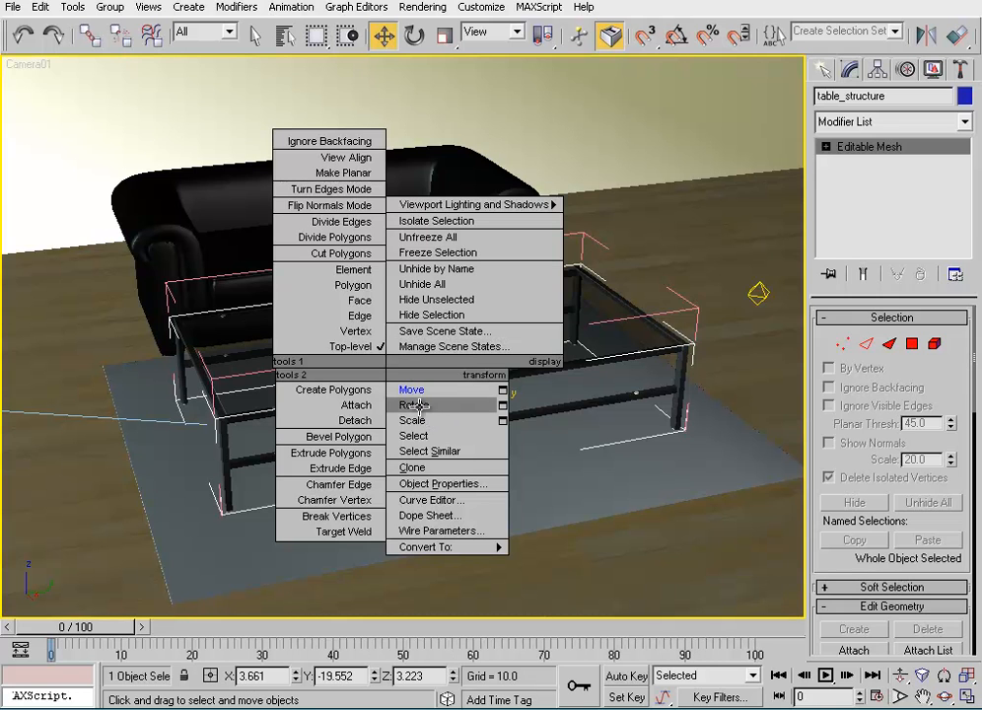
left_click(419, 408)
left_click_drag(432, 452, 384, 426)
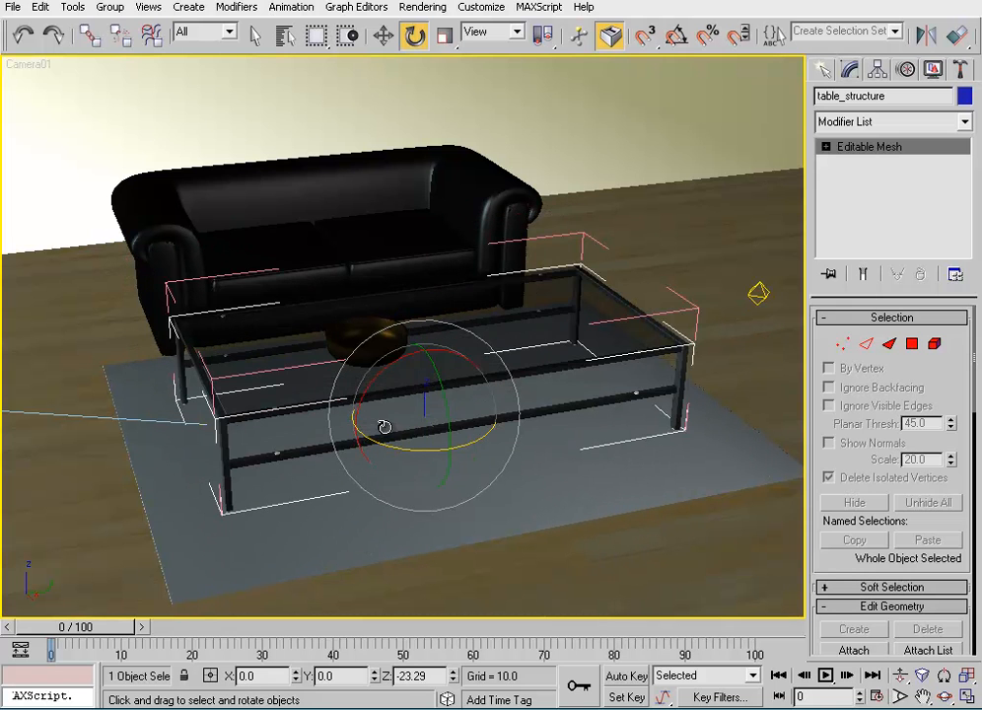
Switch to the Scale transform and try scaling the table structure uniformly with its gizmo.
right_click(398, 383)
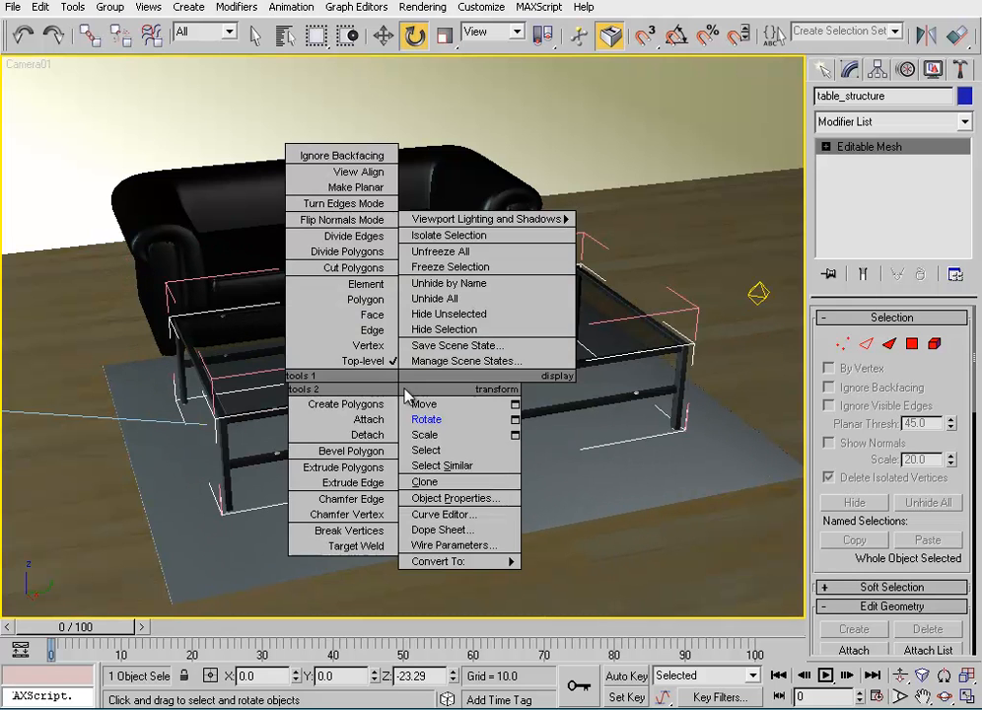
left_click(442, 437)
left_click_drag(424, 414, 472, 406)
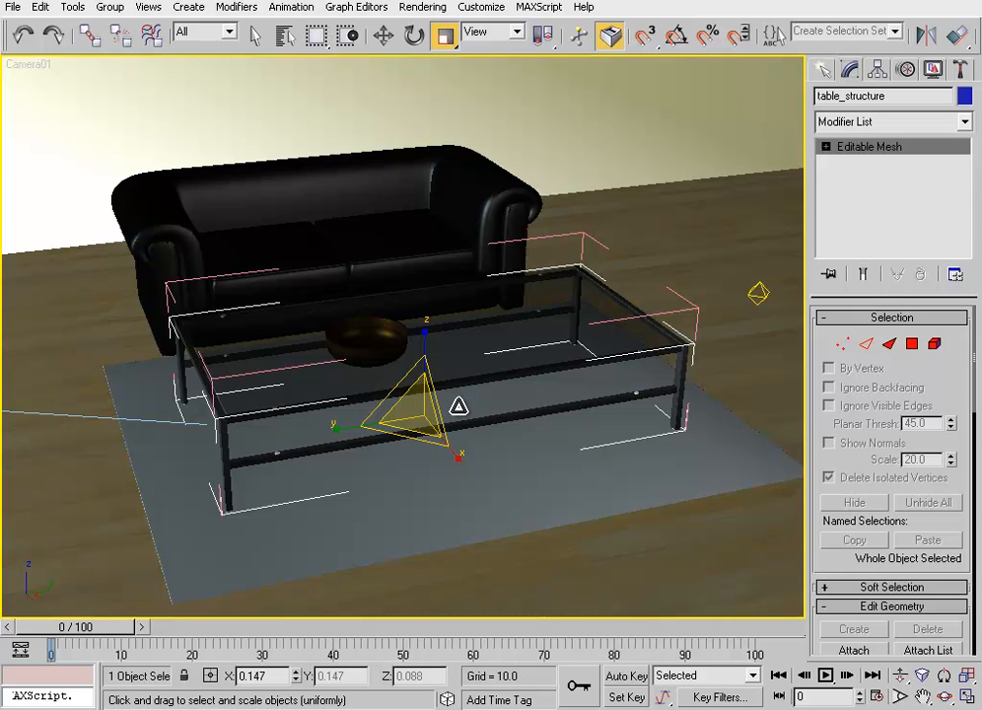
Hide the table structure, and with the table glass selected bring all hidden objects back.
right_click(470, 357)
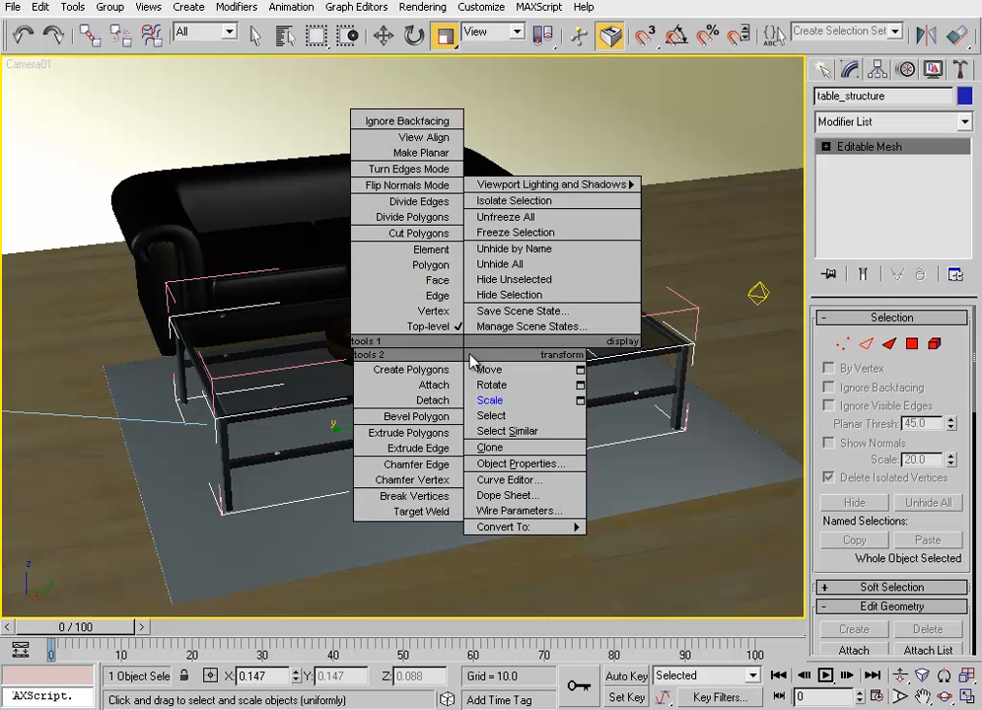
left_click(528, 304)
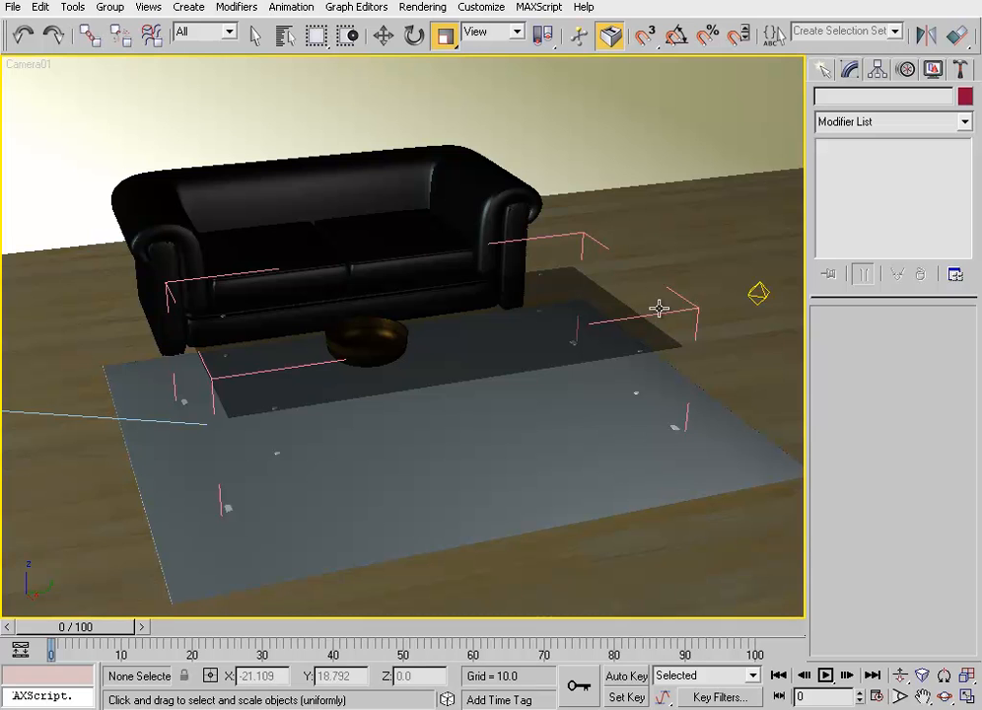
left_click(514, 314)
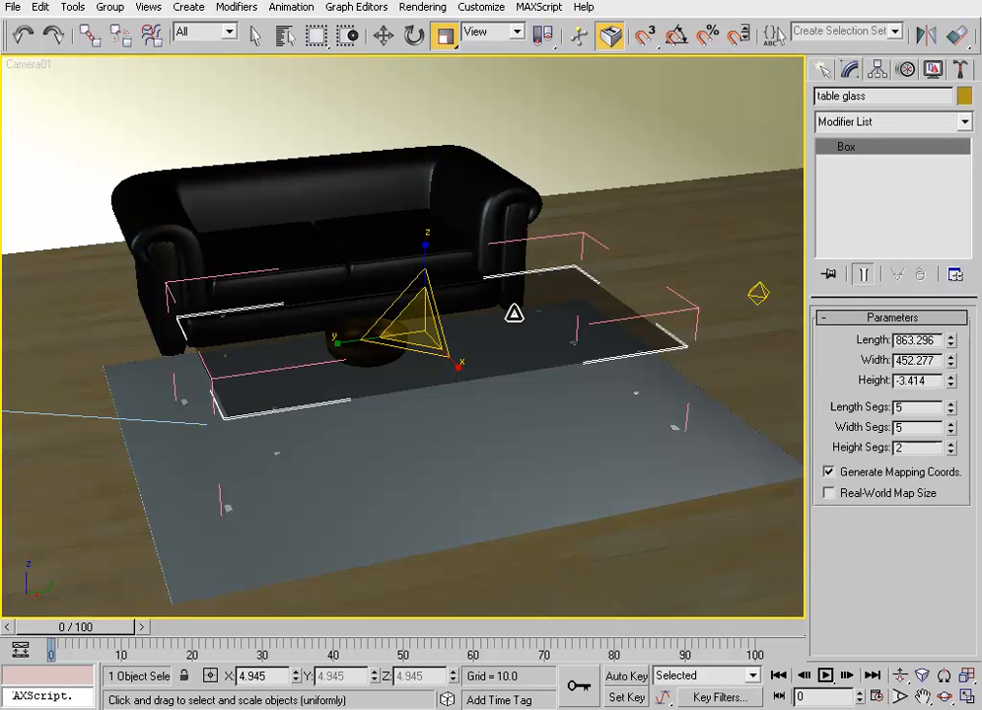
right_click(514, 320)
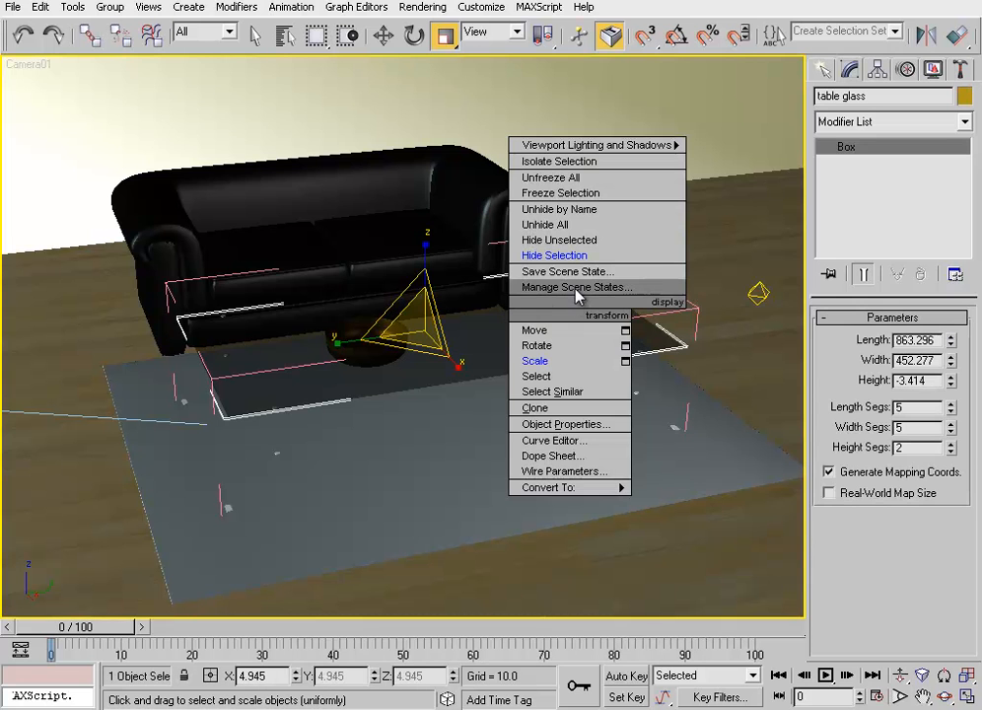
left_click(574, 230)
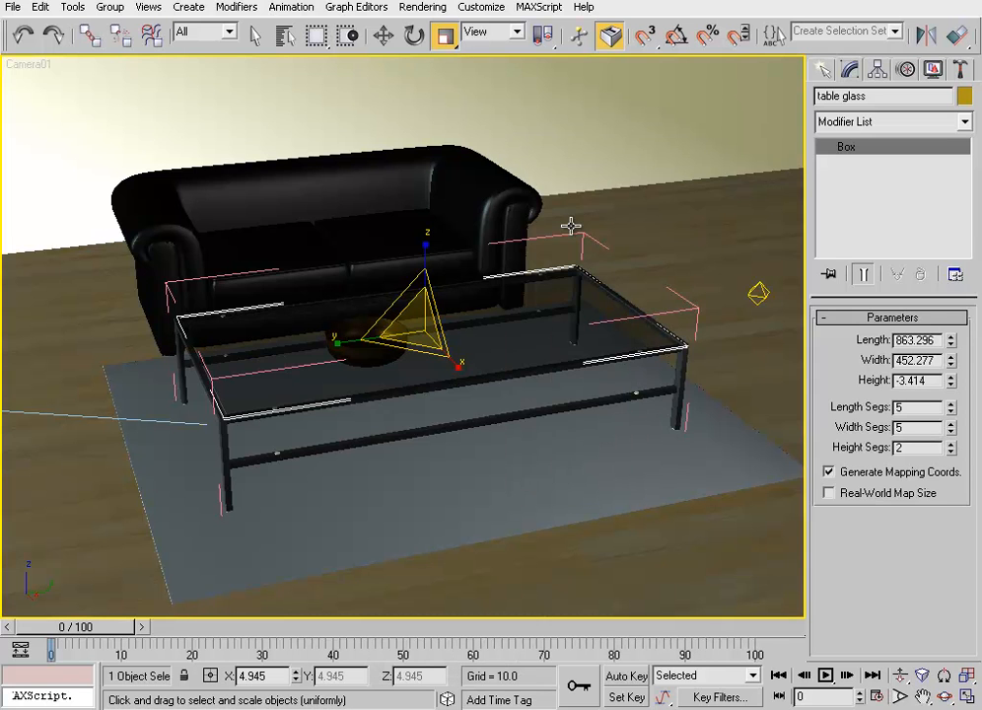
Hide everything except the selected table glass and unhide all objects again.
right_click(479, 302)
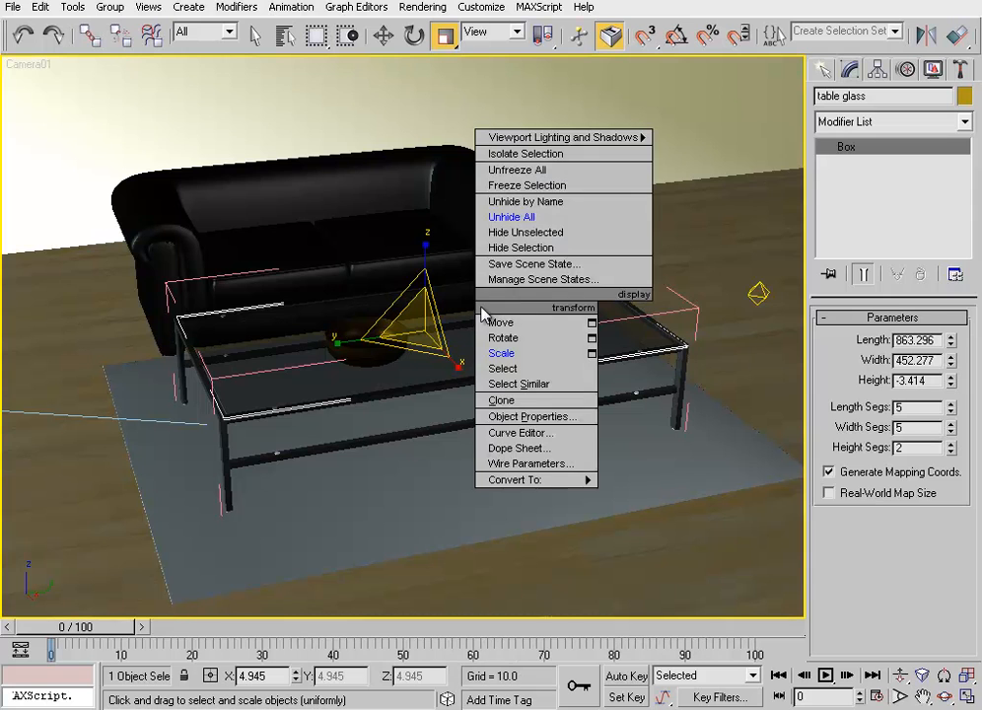
left_click(566, 234)
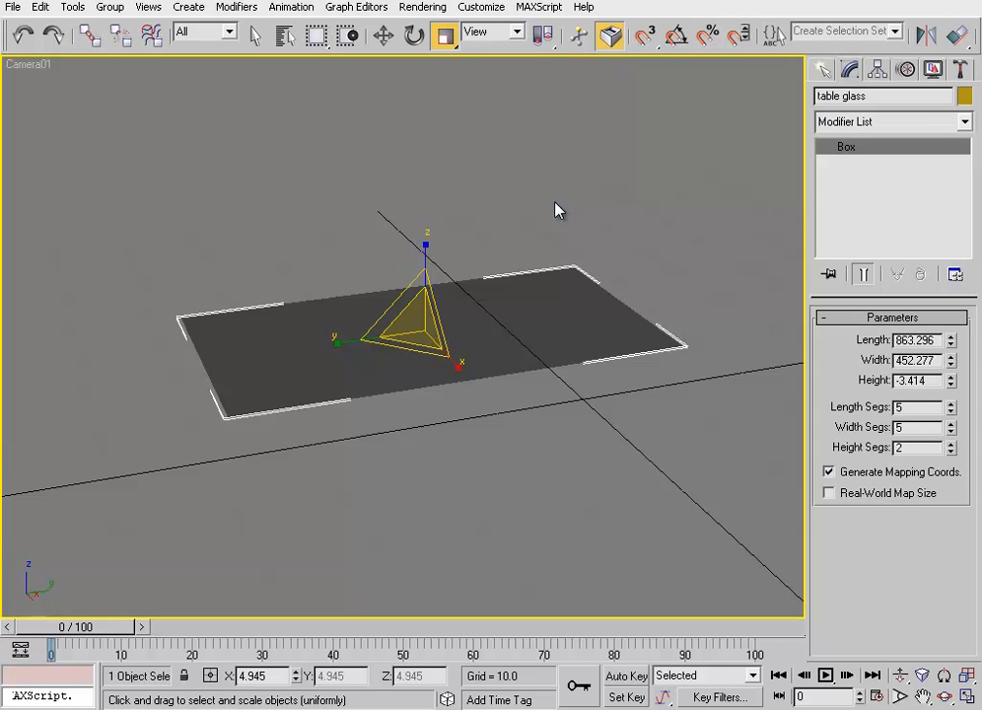
right_click(530, 312)
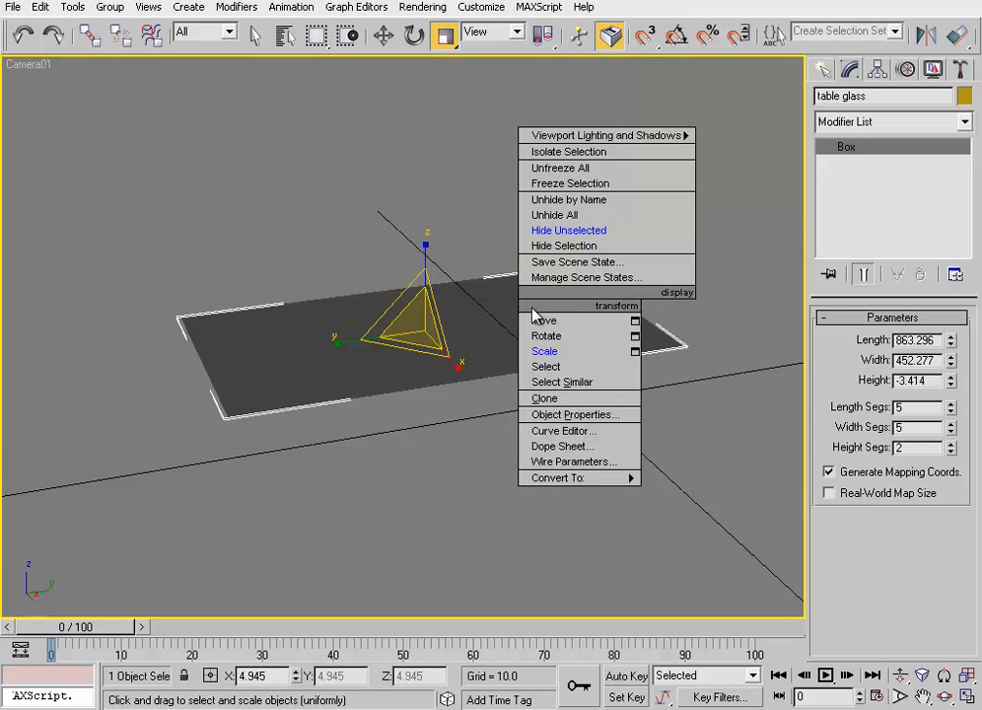
left_click(555, 216)
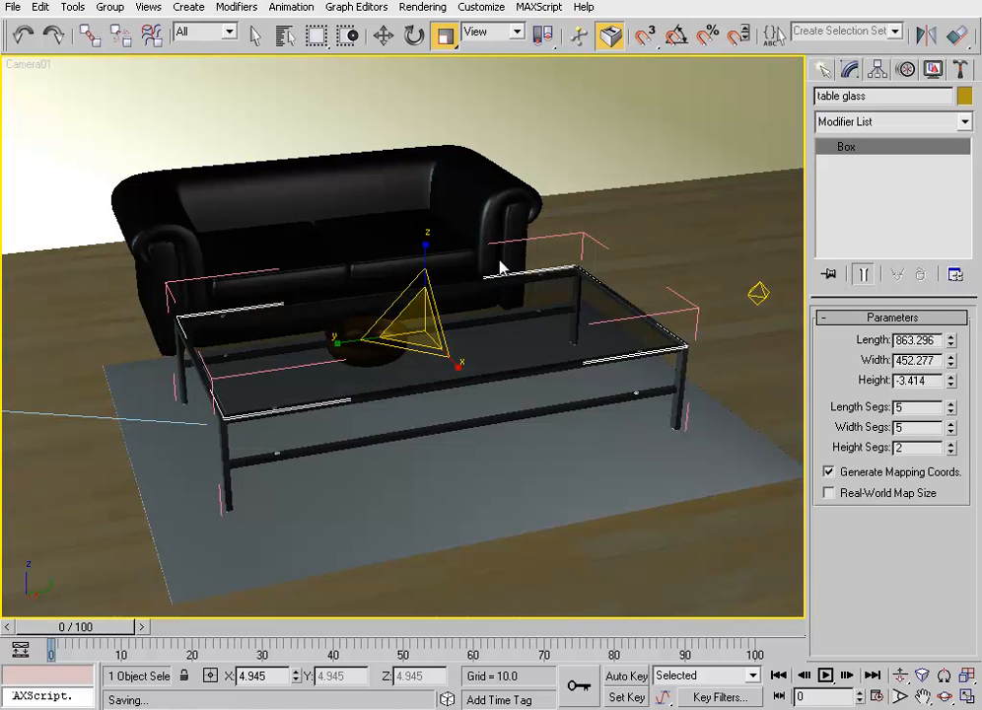
Look through the Viewport Lighting and Shadows options available for the table glass.
right_click(415, 374)
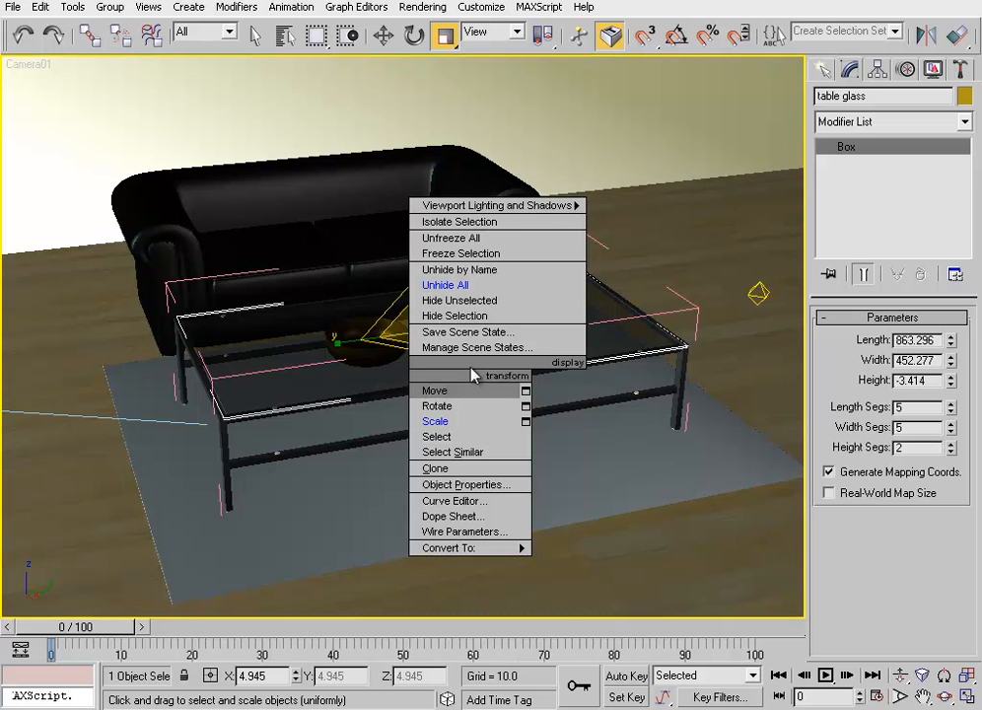
mouse_move(473, 211)
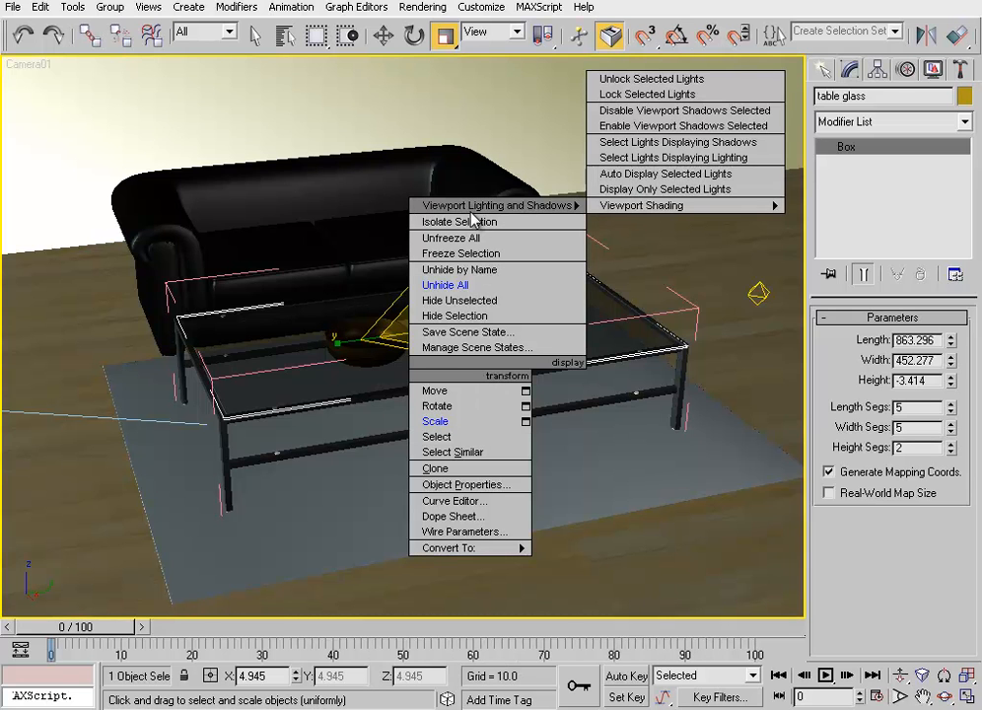
left_click(223, 458)
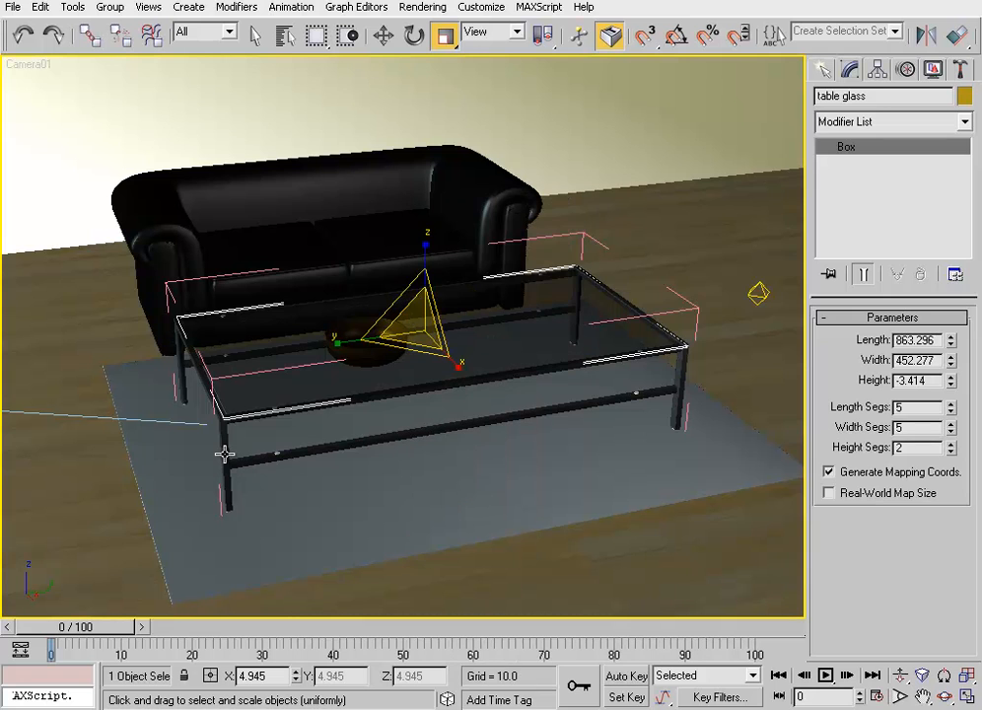
Select the table structure and examine the mesh editing commands offered for it.
left_click(225, 453)
right_click(225, 454)
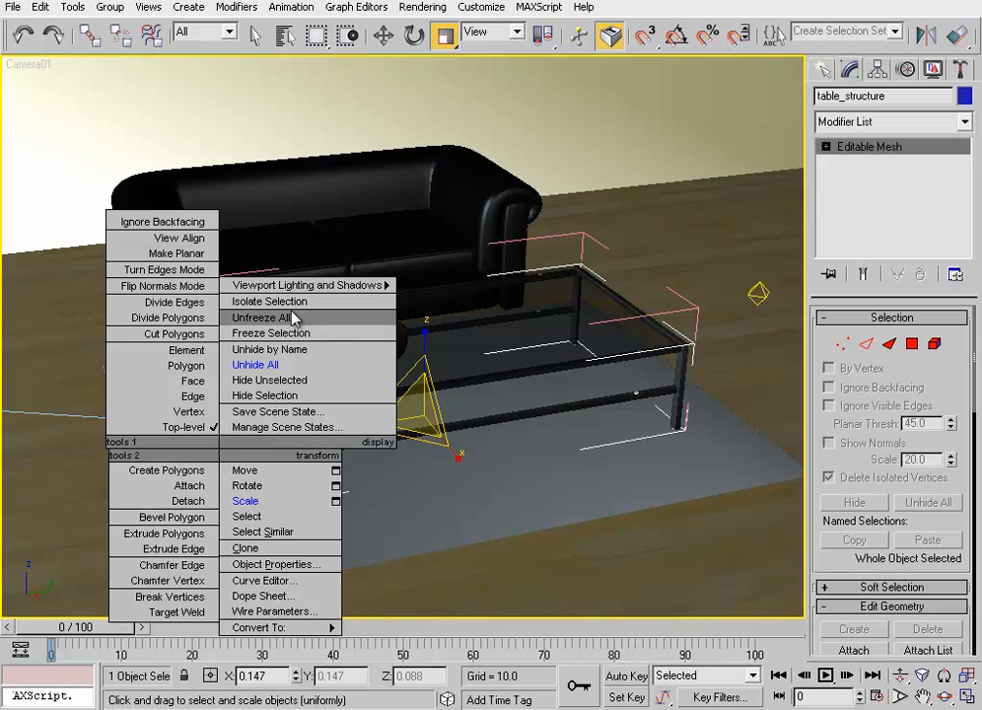
left_click(503, 350)
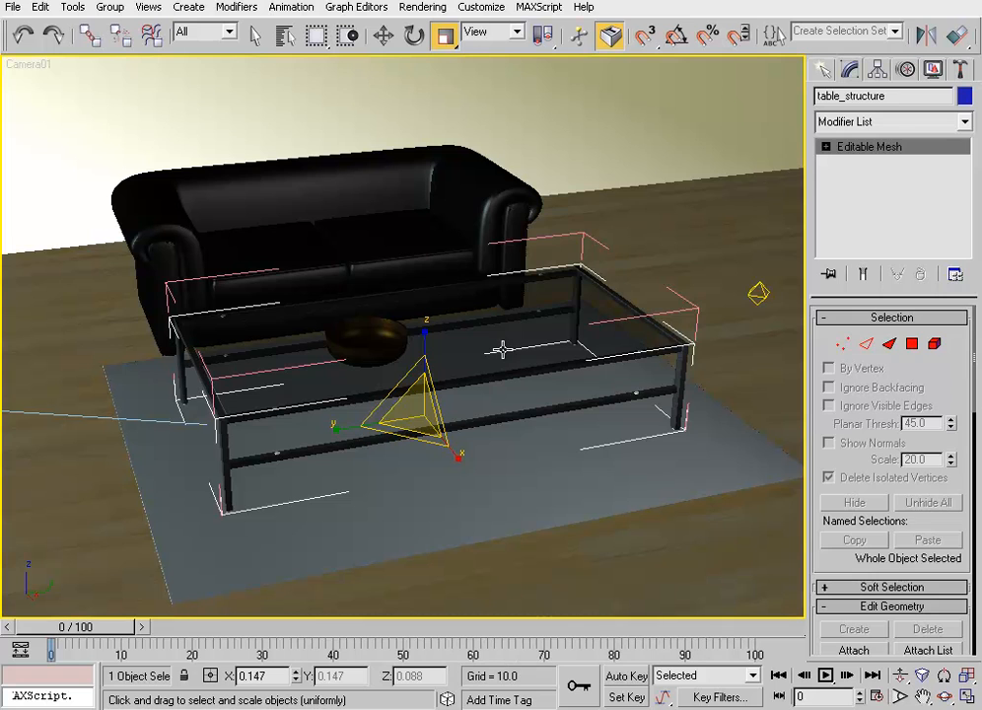
Select the table glass and examine the display and transform commands offered for this box object.
left_click(503, 347)
right_click(502, 349)
mouse_move(540, 179)
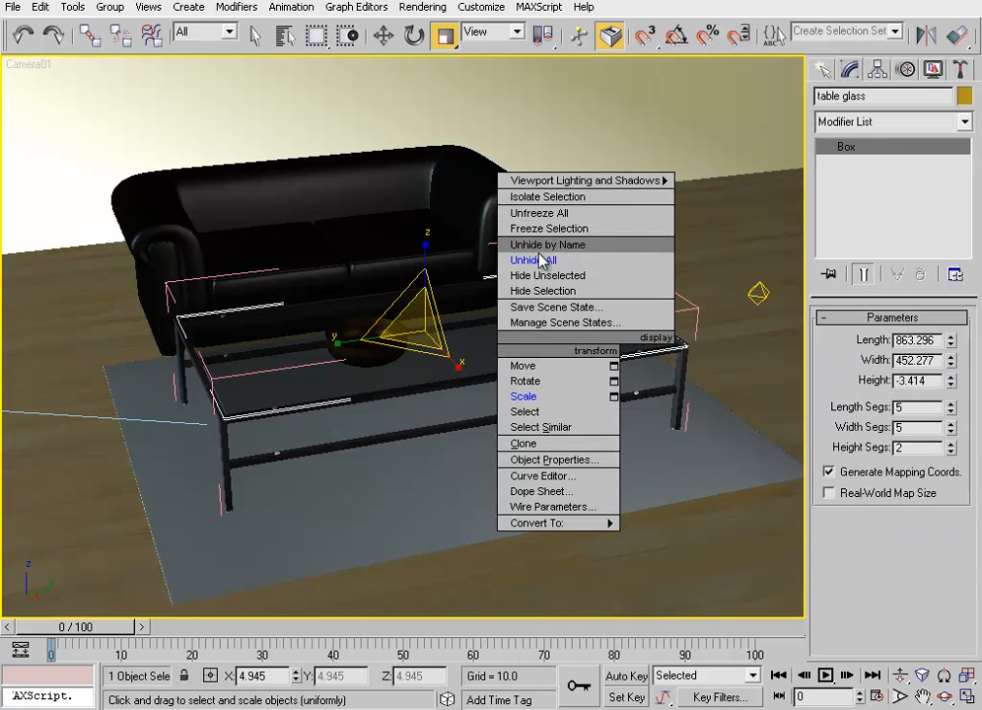
mouse_move(520, 527)
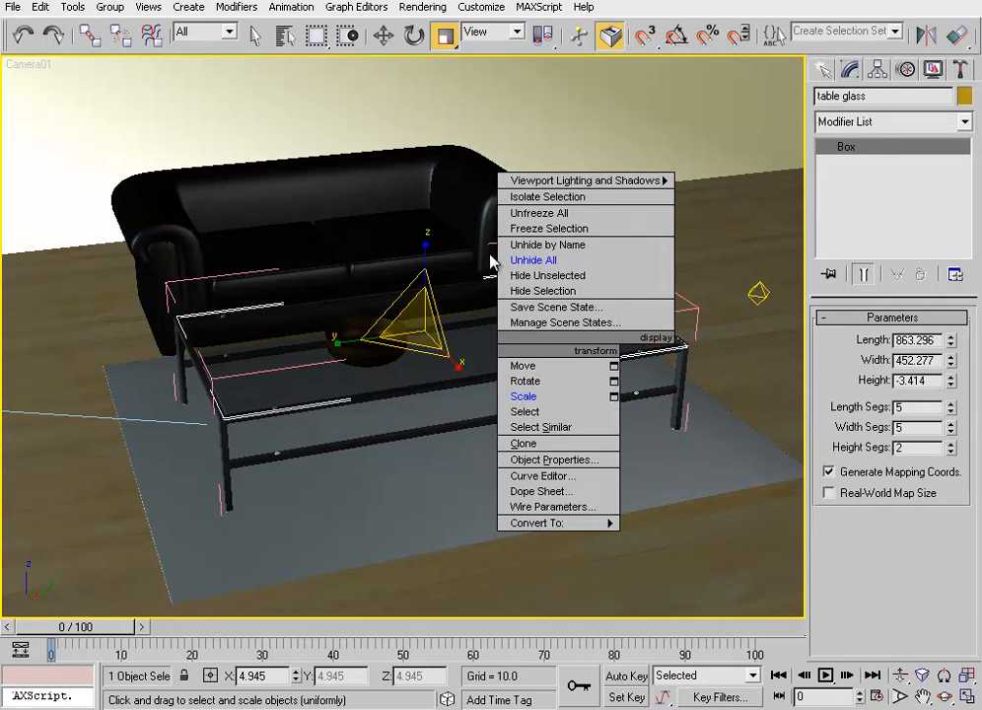
right_click(461, 370)
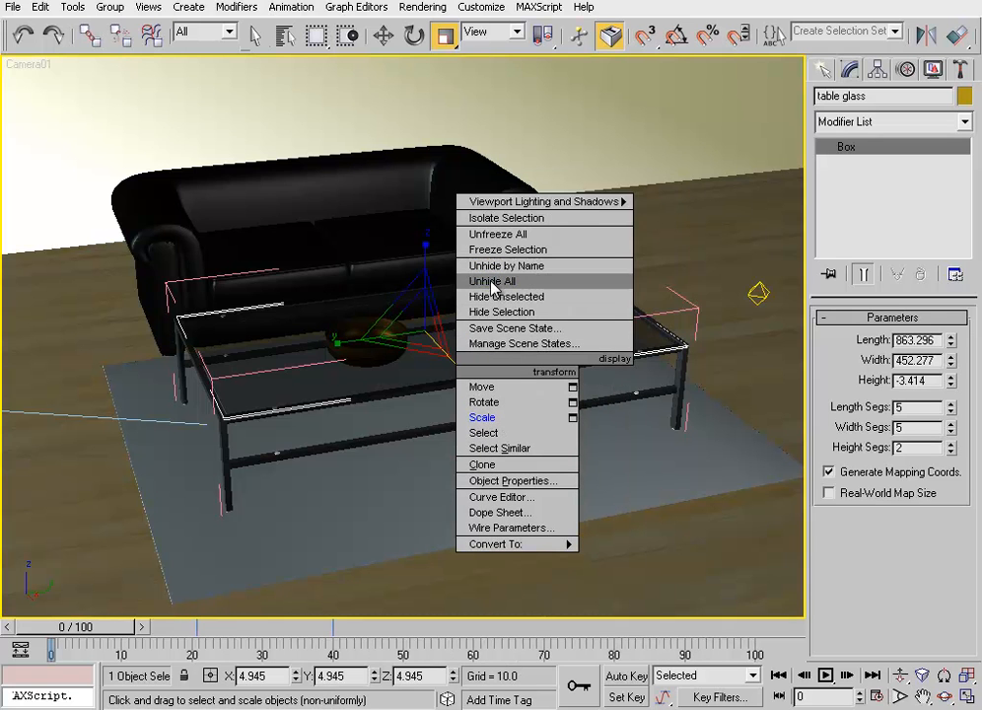
left_click(664, 242)
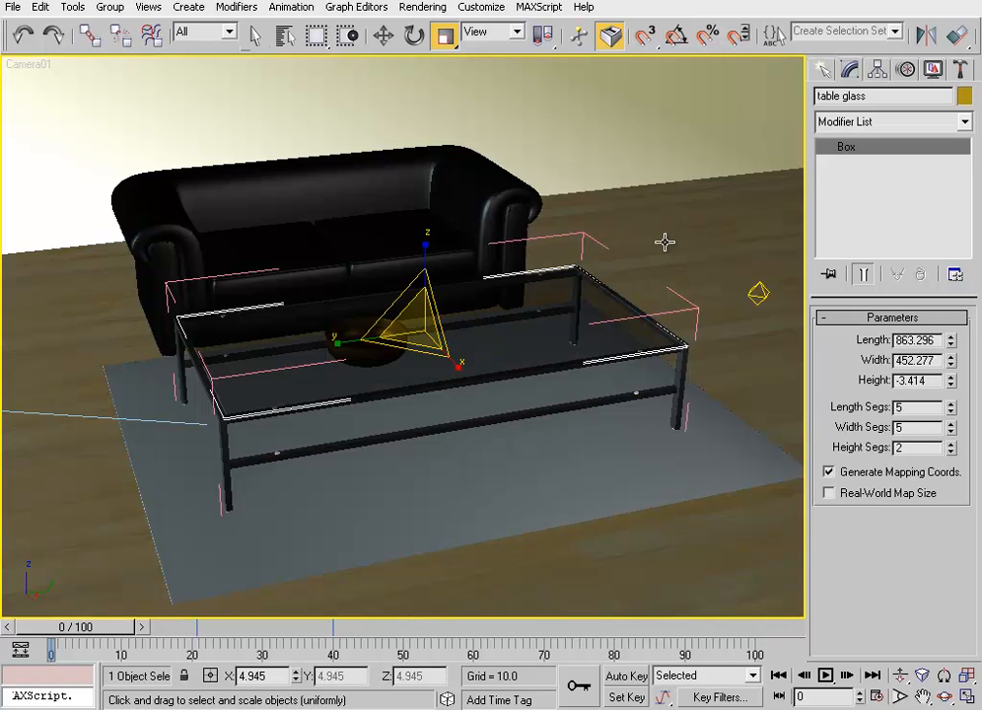
Open the object display settings and clear the current selection.
left_click(934, 70)
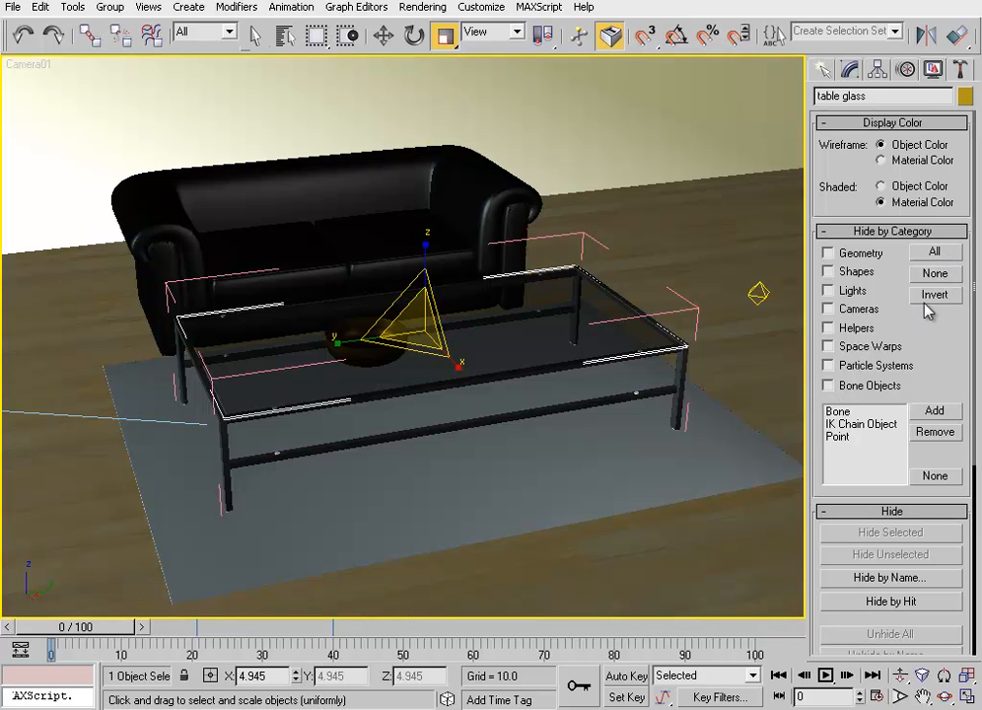
left_click(789, 281)
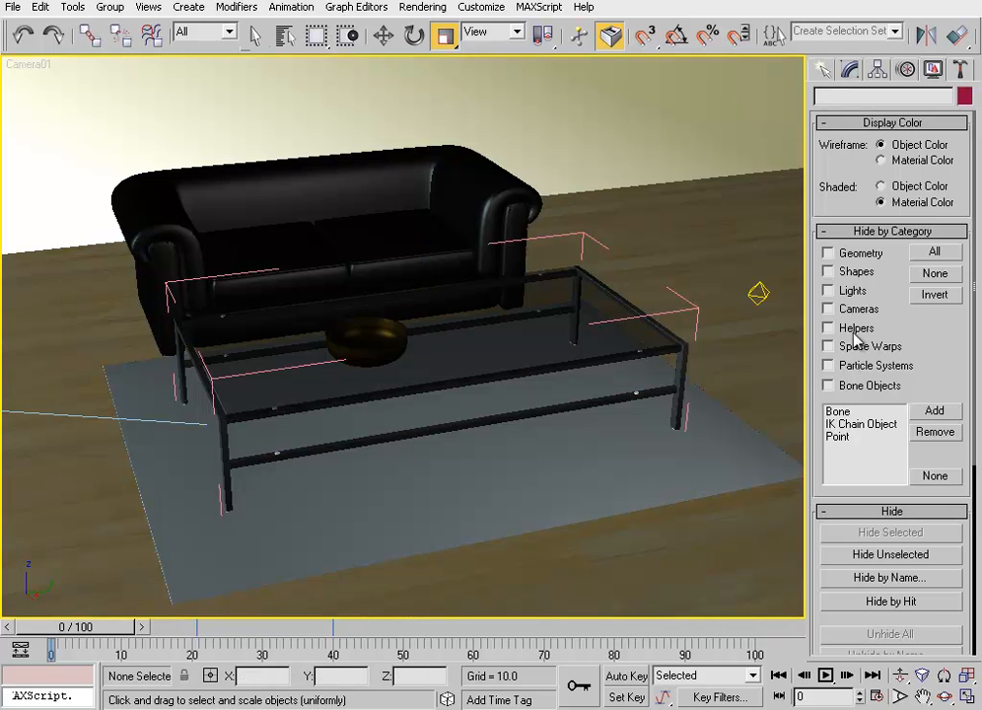
Hide and show again the Geometry, Shapes, Lights, Cameras and Space Warps categories one after another.
left_click(830, 259)
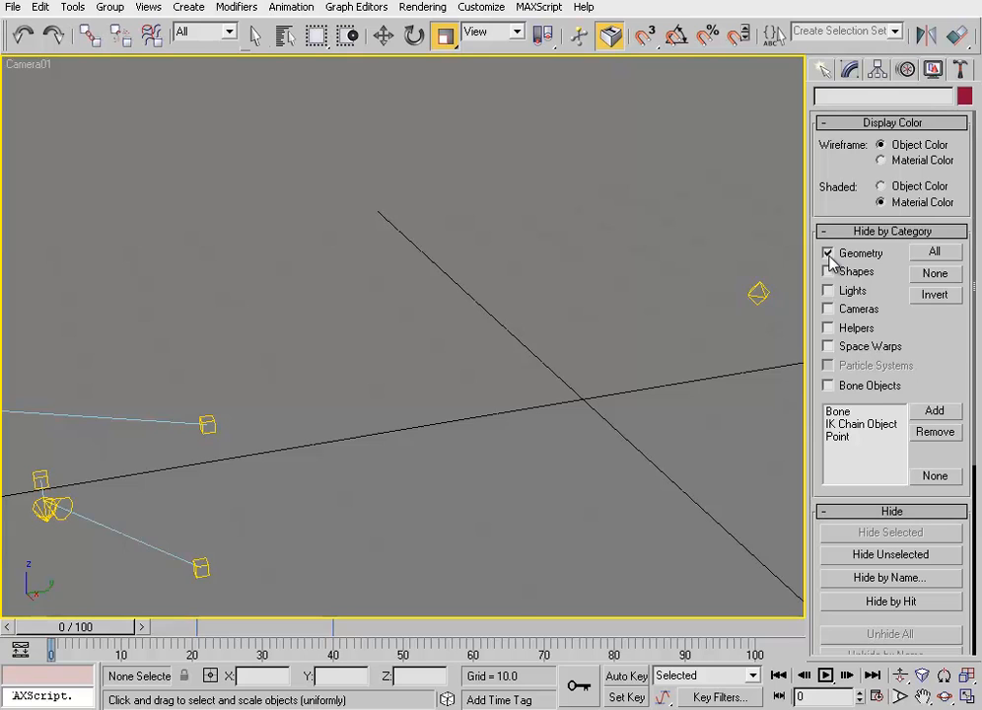
left_click(830, 259)
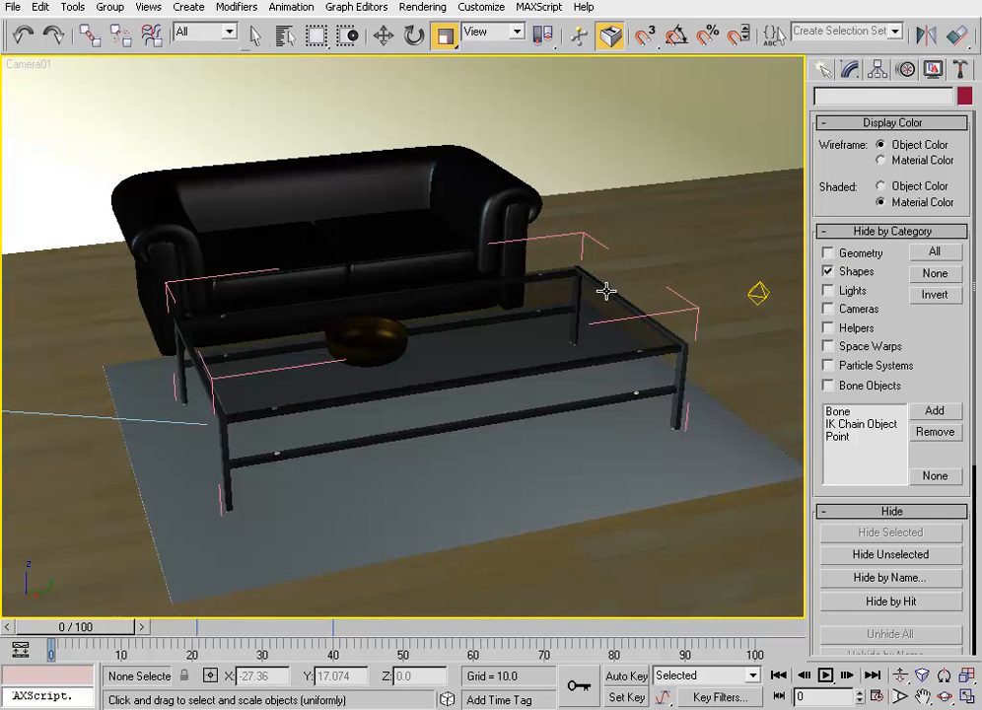
left_click(828, 271)
left_click(828, 291)
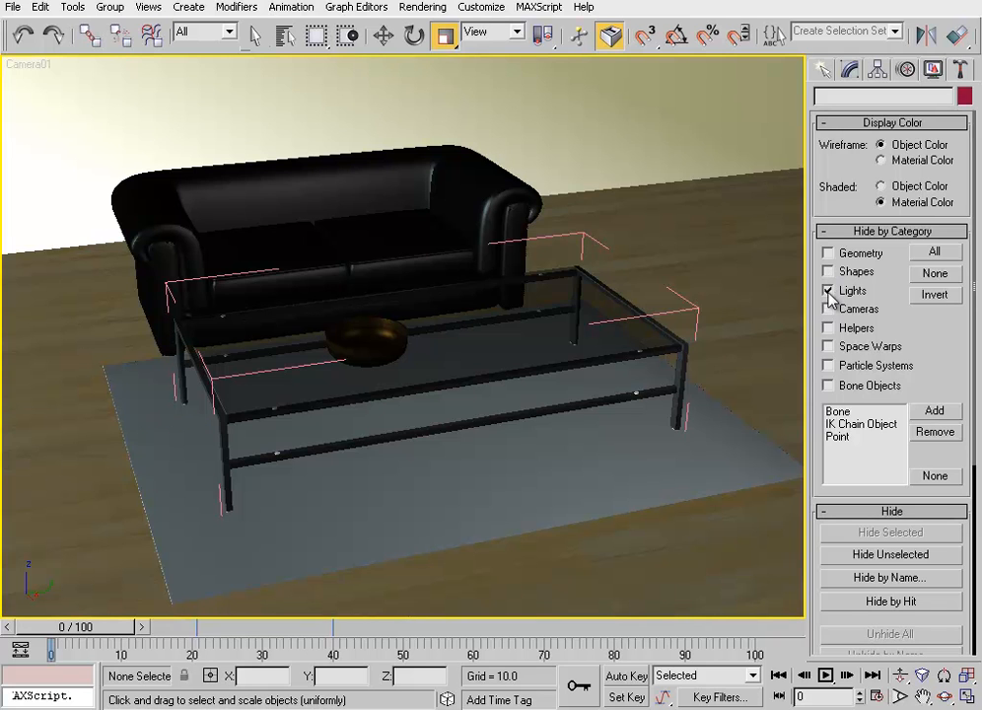
left_click(828, 291)
left_click(828, 291)
left_click(829, 291)
left_click(829, 311)
left_click(829, 347)
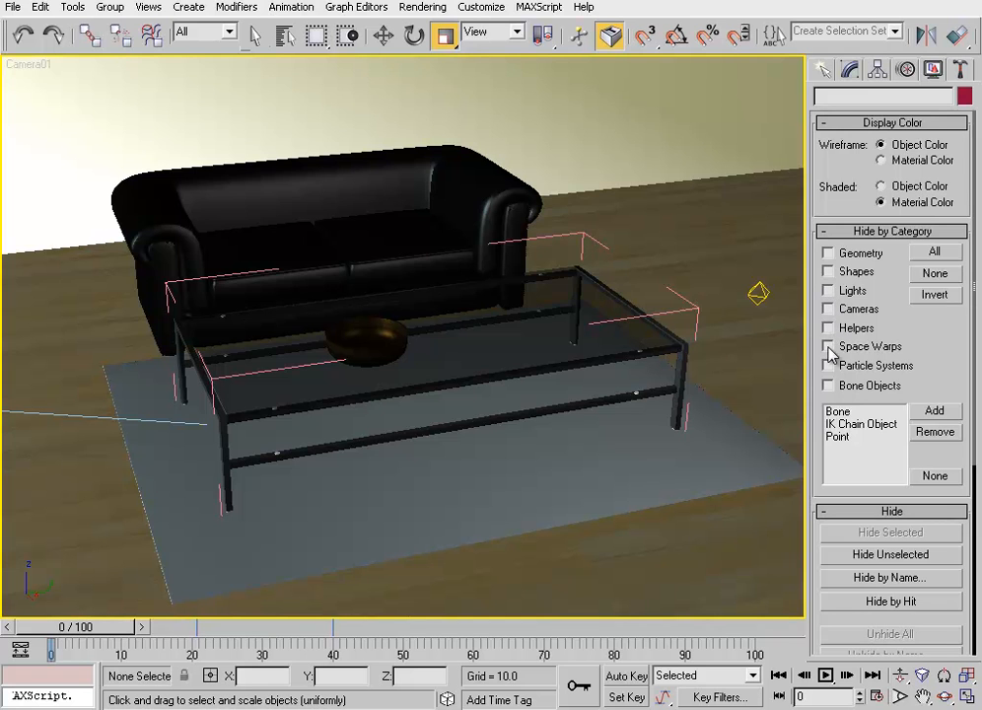
left_click(828, 348)
Switch to the Move transform and hide all unselected objects in the scene while nothing is selected.
key("w")
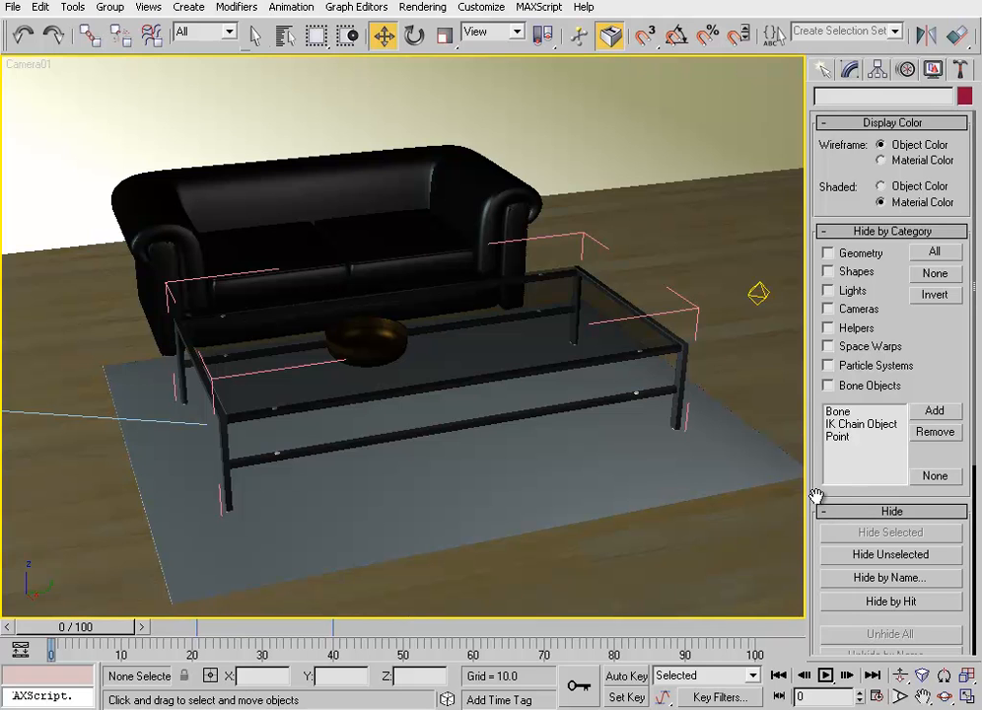
left_click_drag(815, 493, 820, 328)
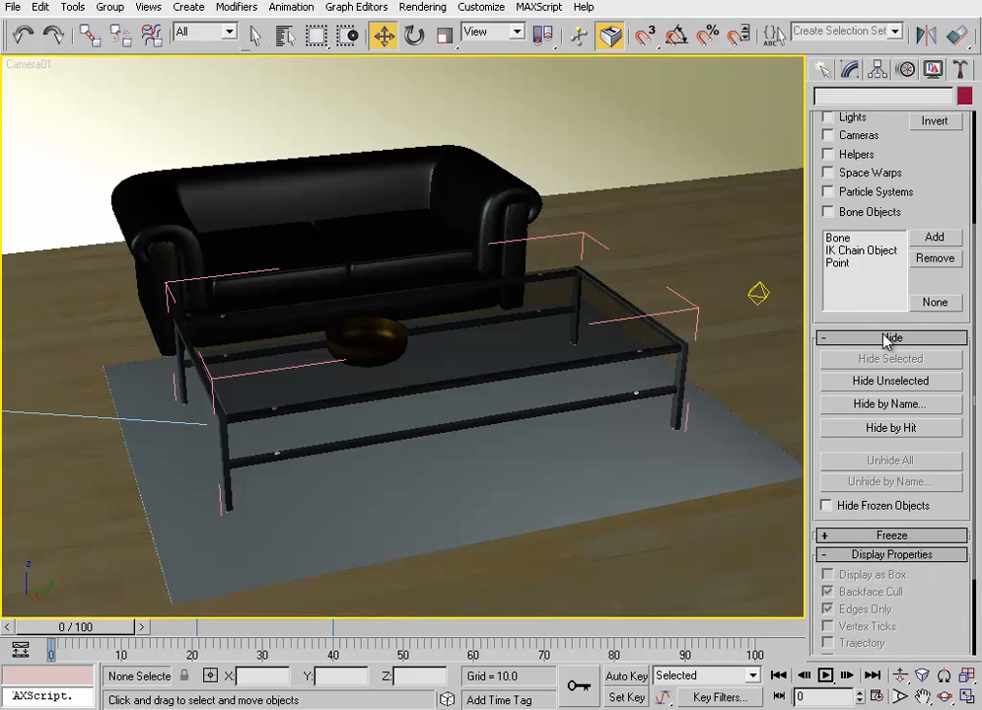
left_click_drag(813, 391, 812, 366)
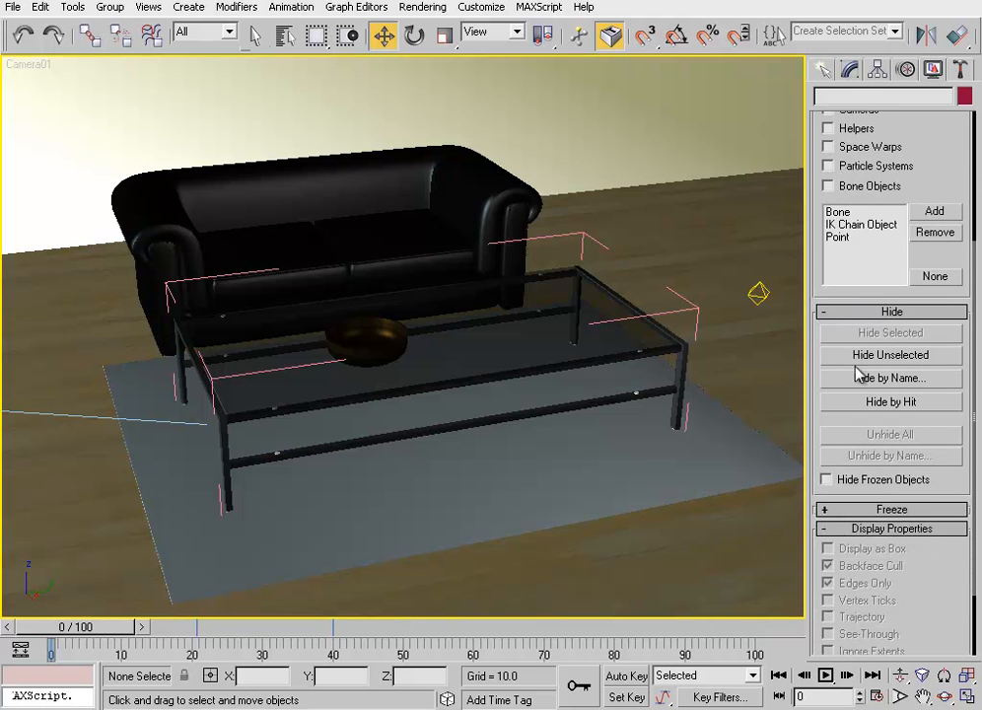
right_click(482, 319)
left_click(850, 355)
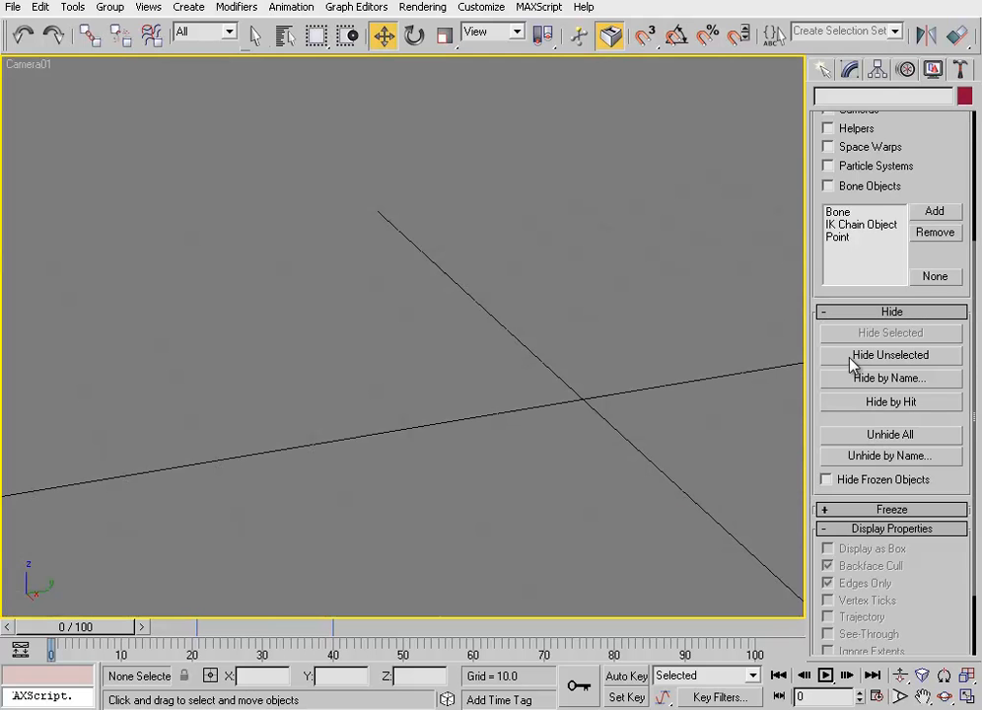
Unhide the whole scene, then hide the bowl by name and unhide it again.
left_click(849, 437)
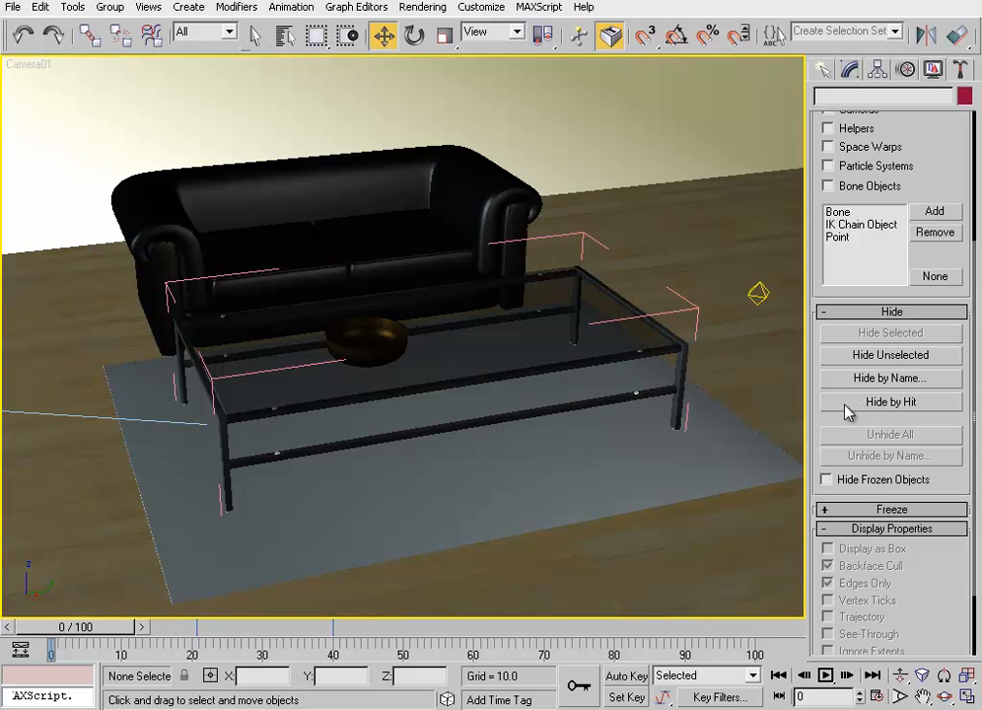
left_click(846, 379)
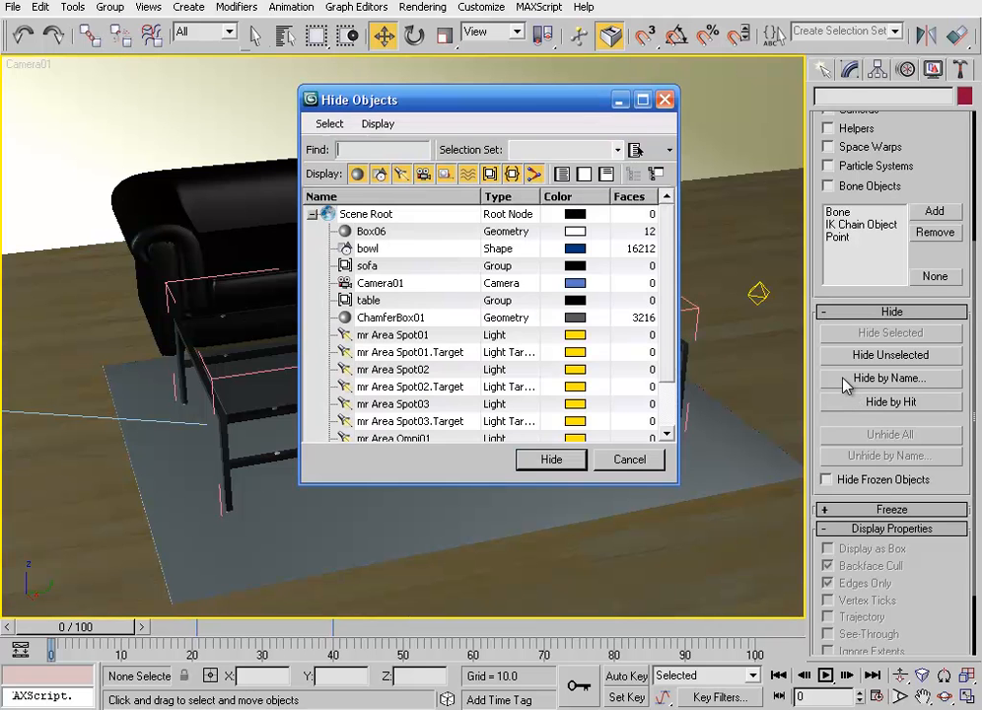
scroll(661, 294, "down", 1)
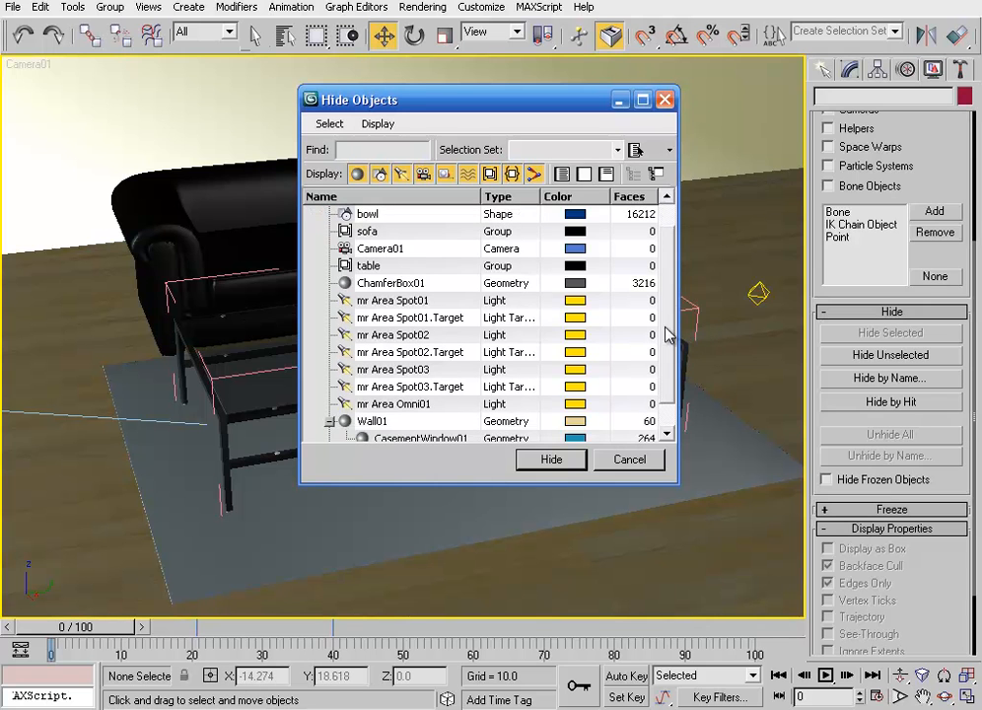
scroll(690, 326, "up", 1)
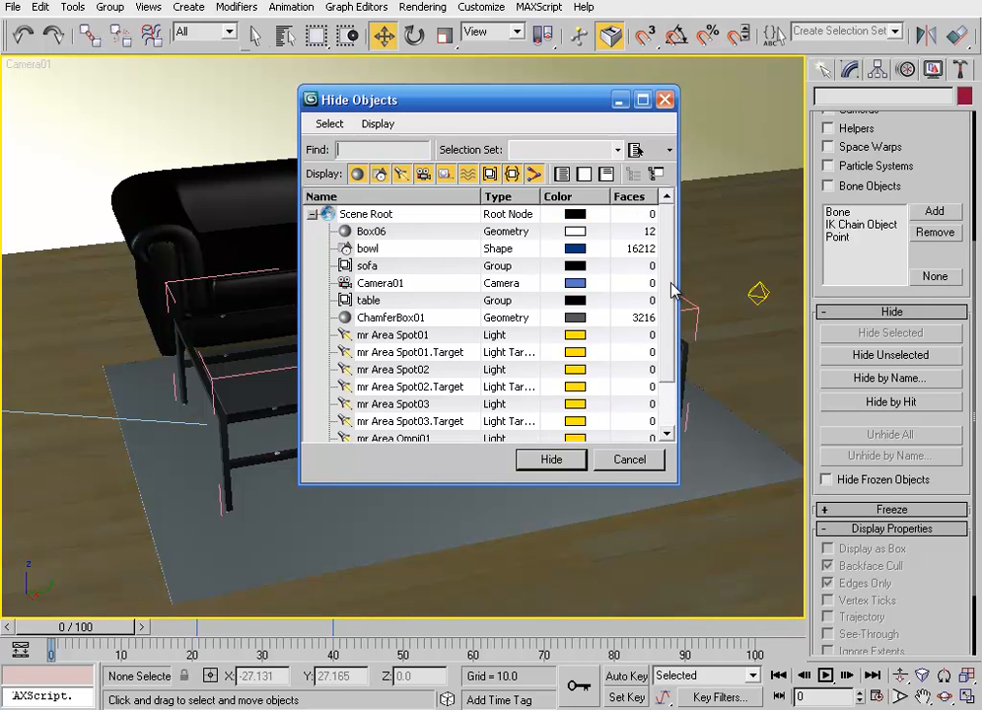
left_click(373, 251)
left_click(538, 463)
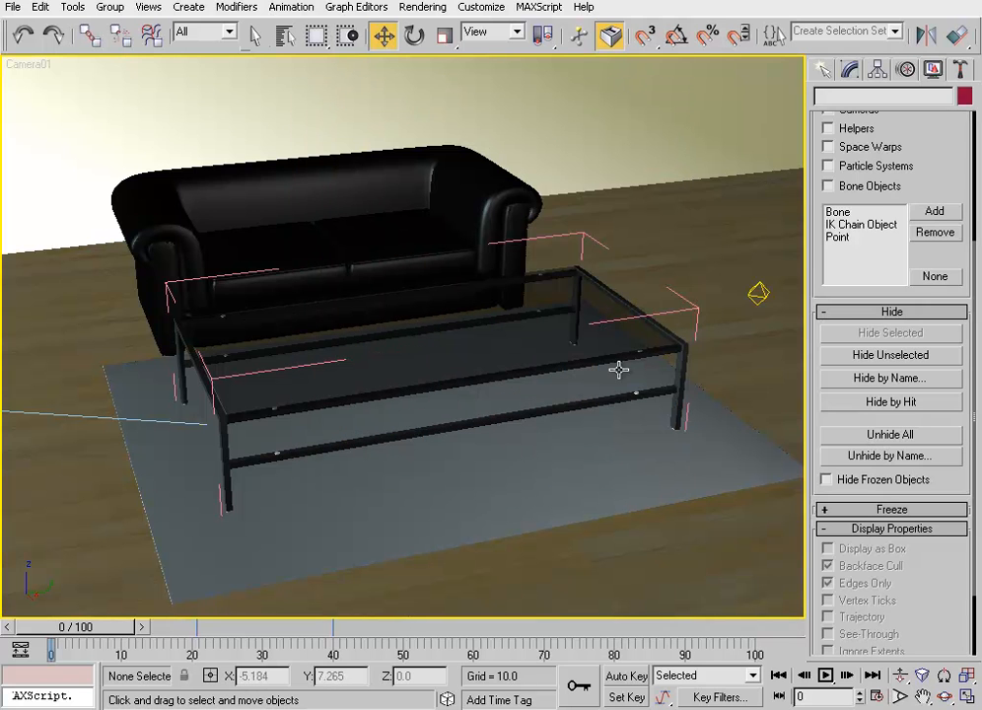
left_click(855, 439)
Use Hide by Hit to hide the sofa, table, bowl and rug one after another, and unhide them all again.
left_click_drag(813, 385, 814, 367)
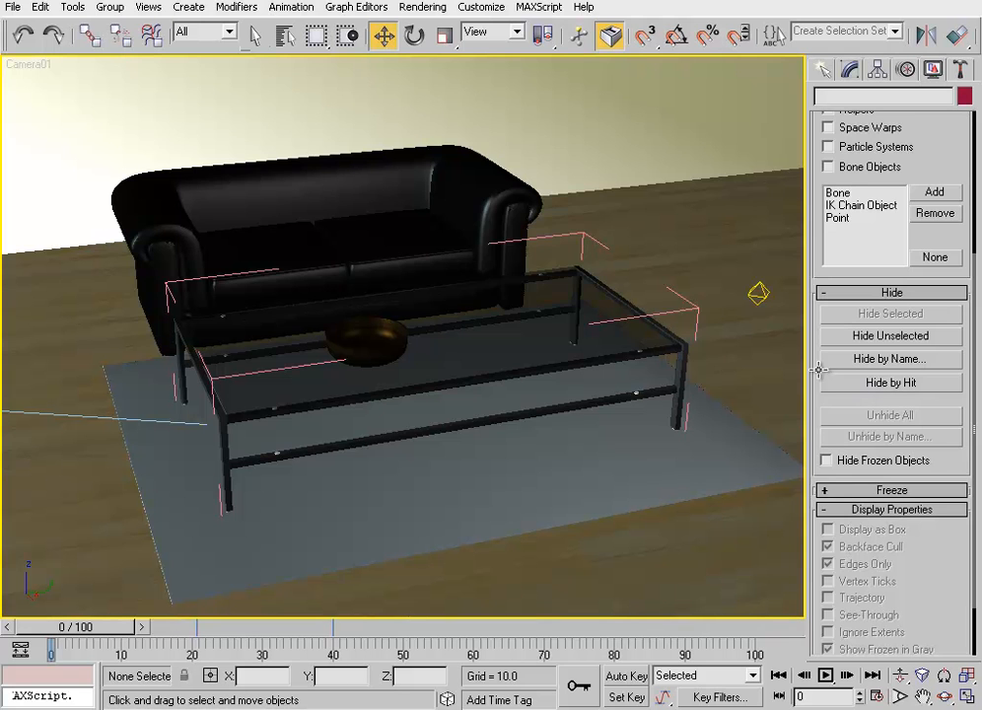
right_click(445, 267)
left_click(820, 351)
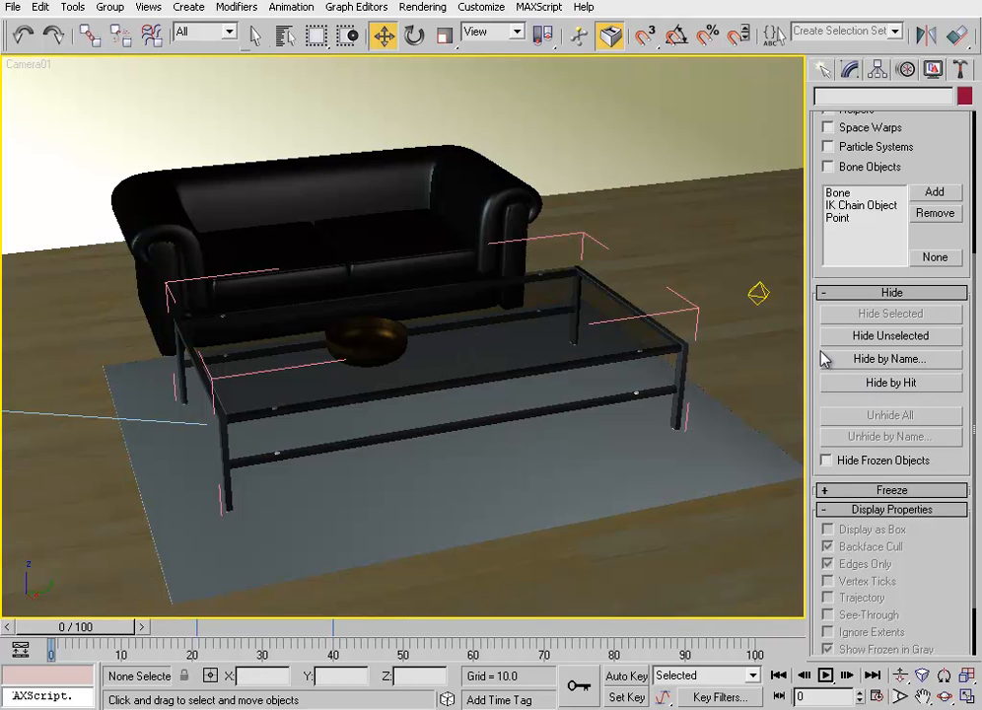
left_click(868, 385)
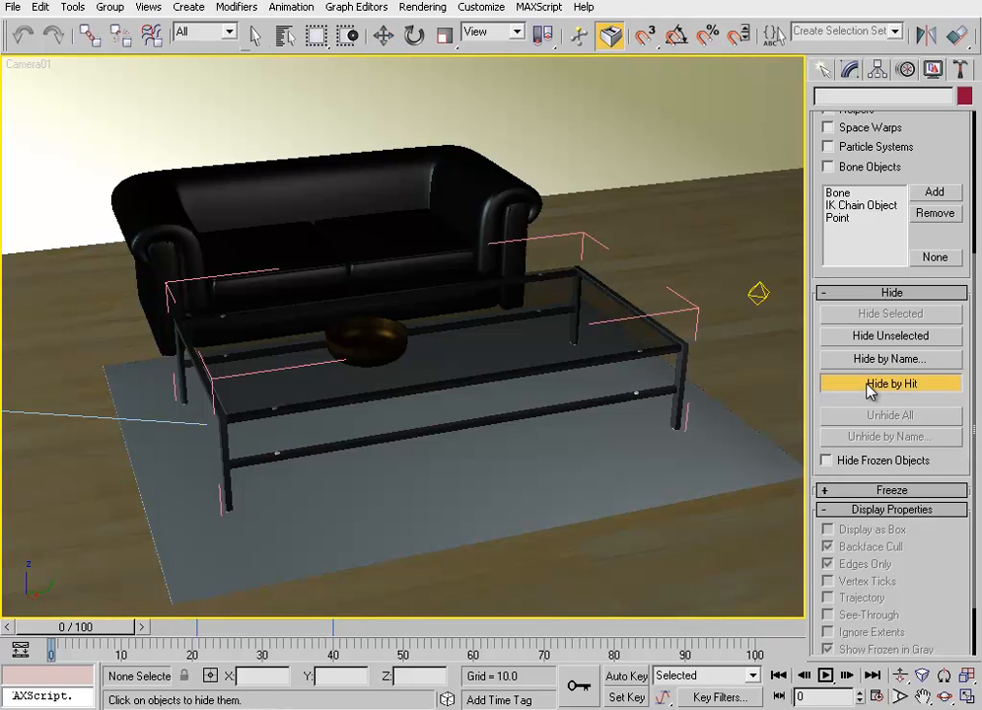
left_click(447, 239)
left_click(393, 342)
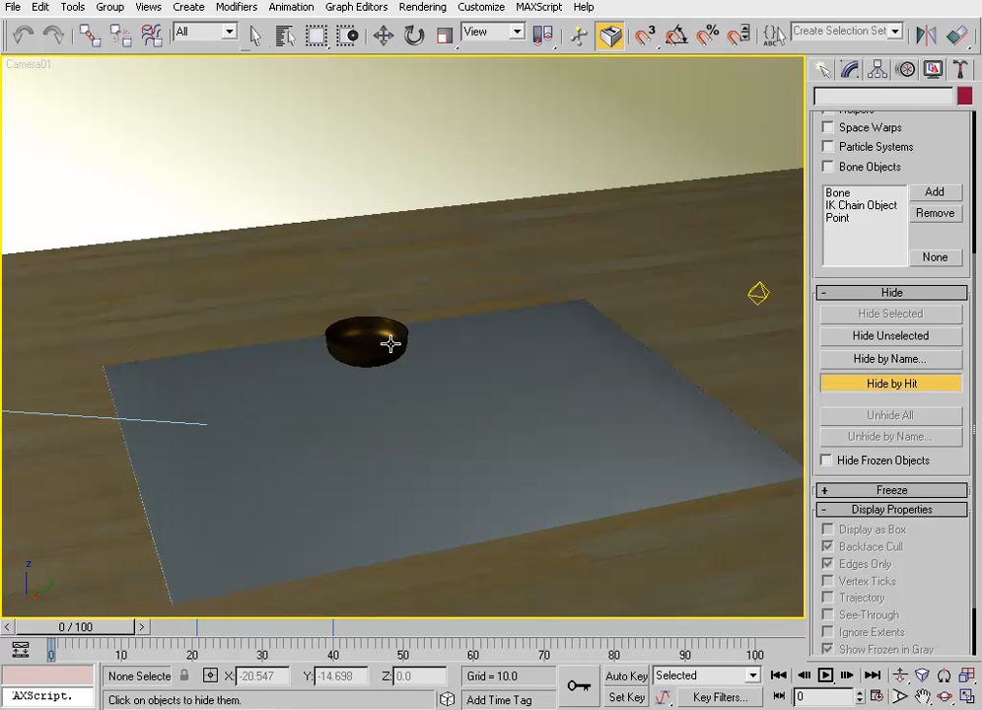
left_click(391, 343)
left_click(391, 344)
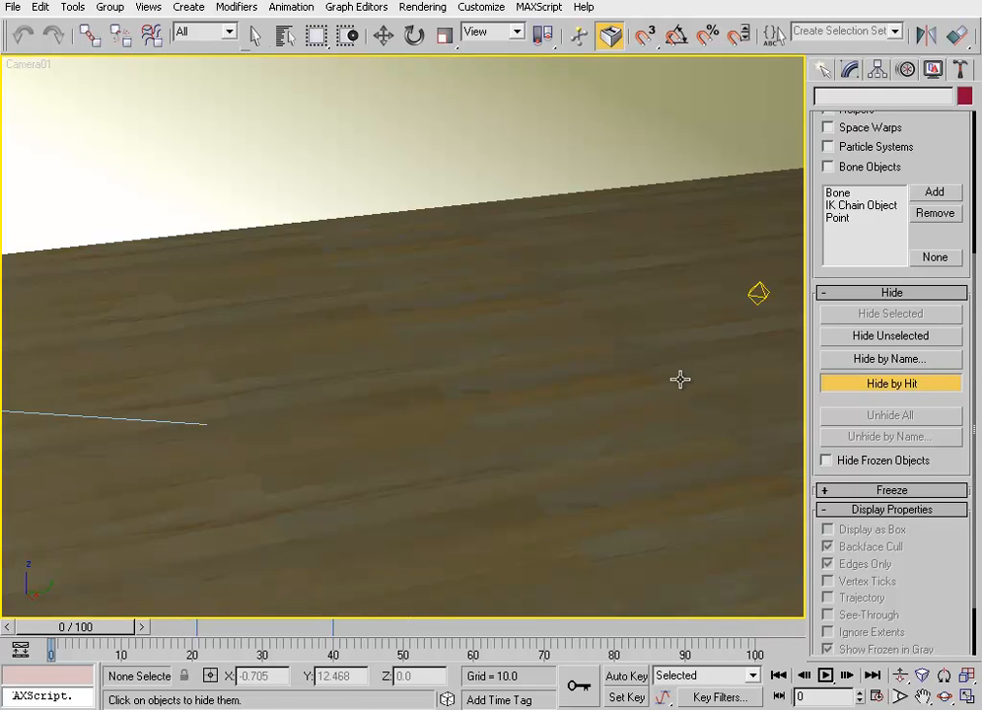
left_click(826, 384)
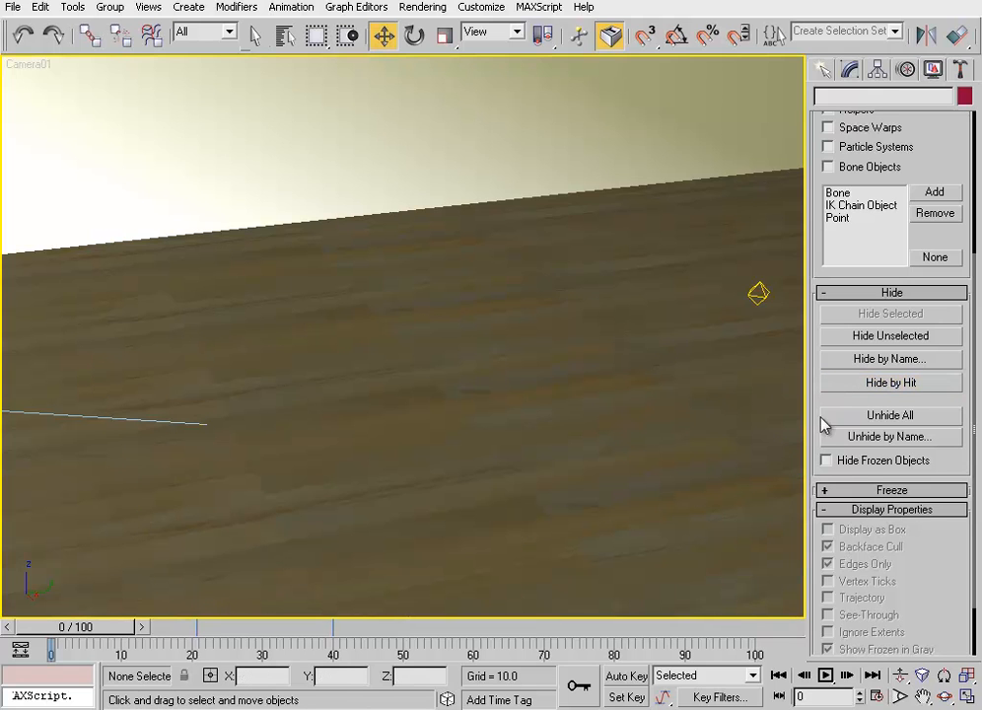
left_click(834, 416)
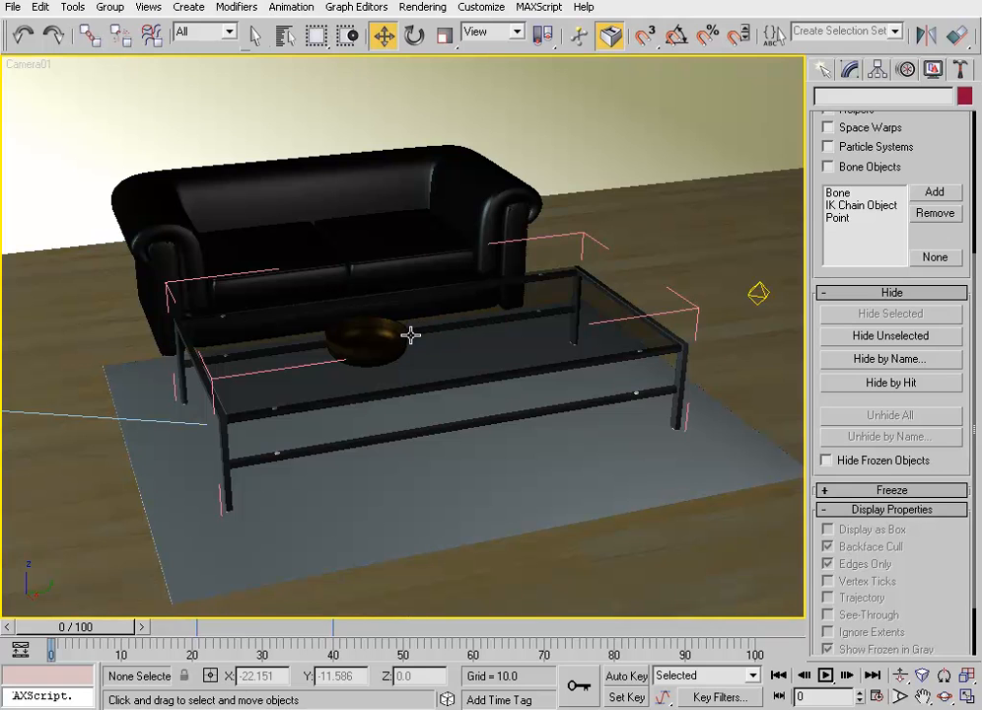
Select the bowl, hide all unselected objects and unhide everything again.
left_click(382, 349)
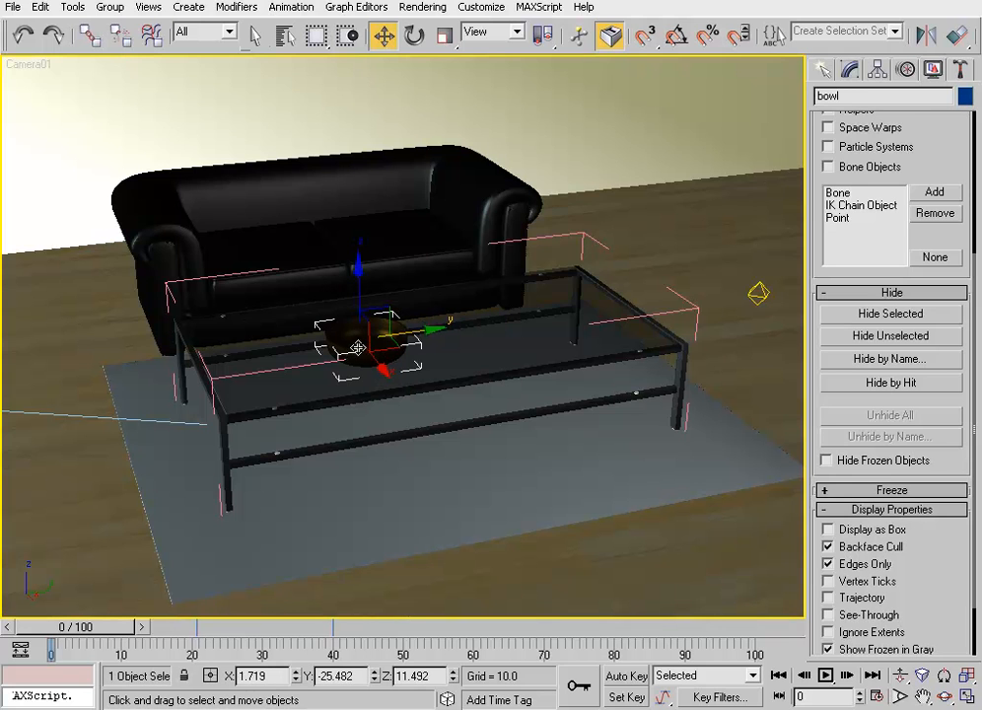
right_click(357, 354)
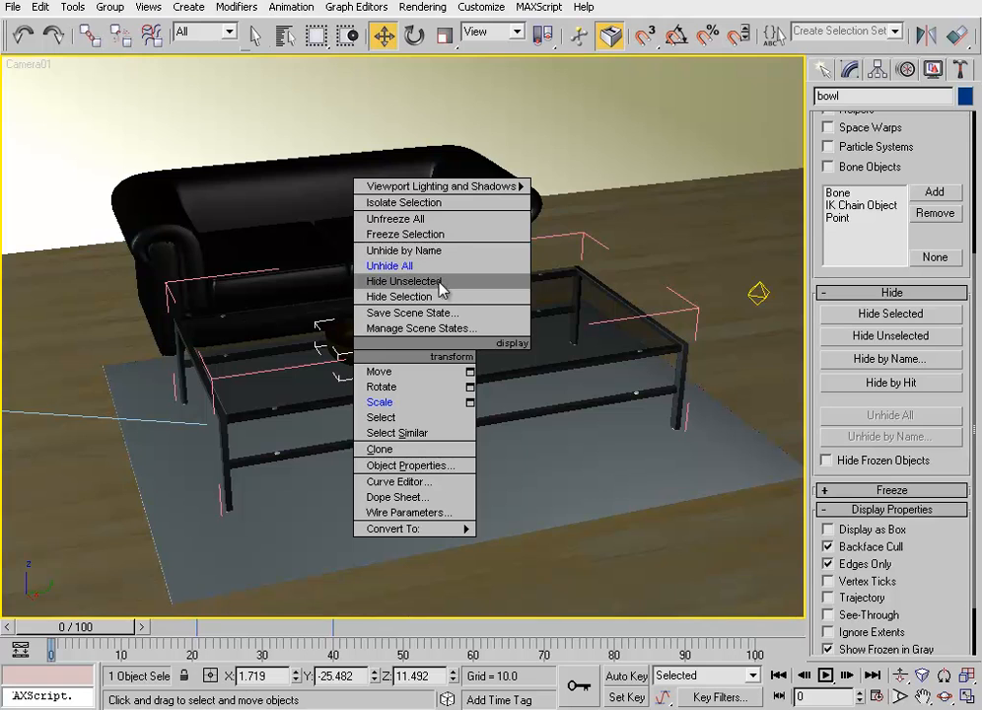
left_click(409, 284)
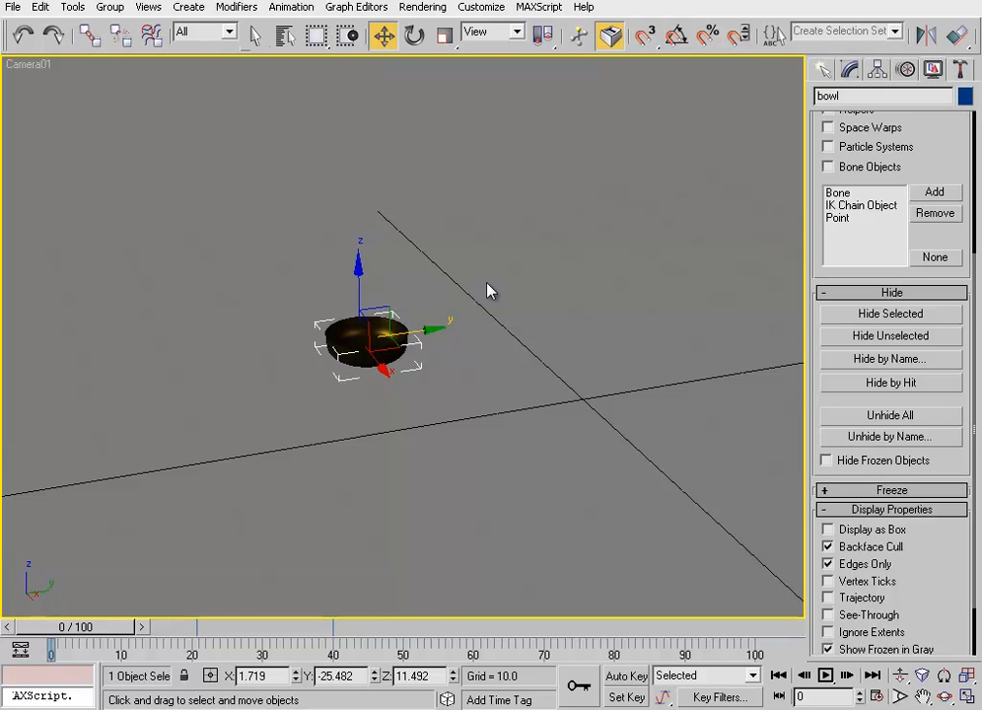
left_click(847, 418)
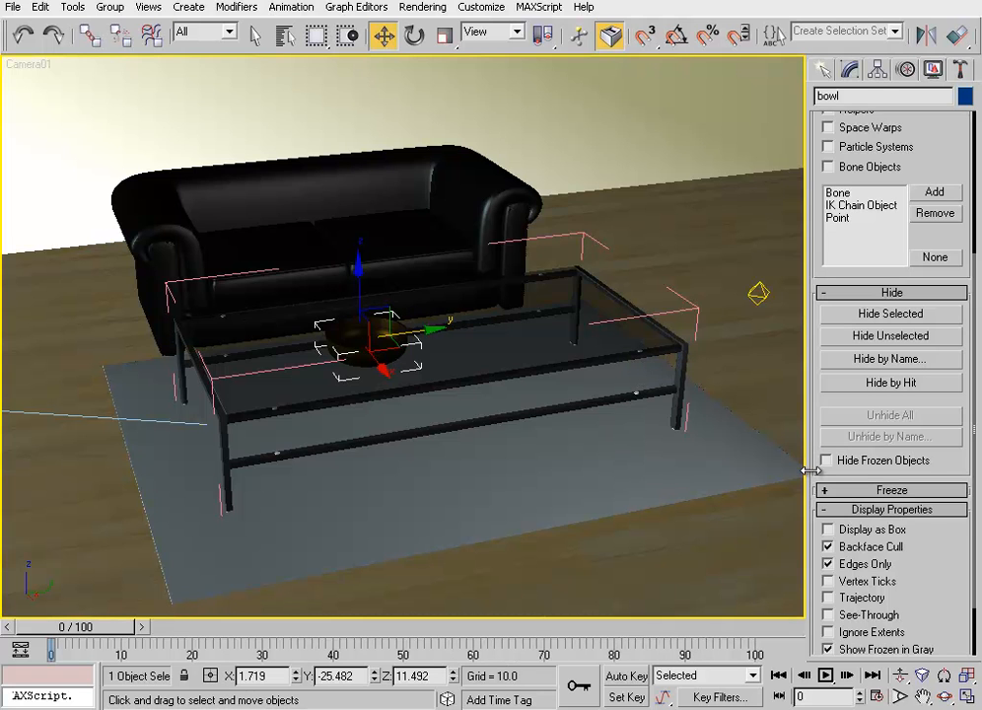
Expand the Freeze options and freeze the selected bowl.
left_click_drag(816, 472, 822, 365)
left_click(826, 422)
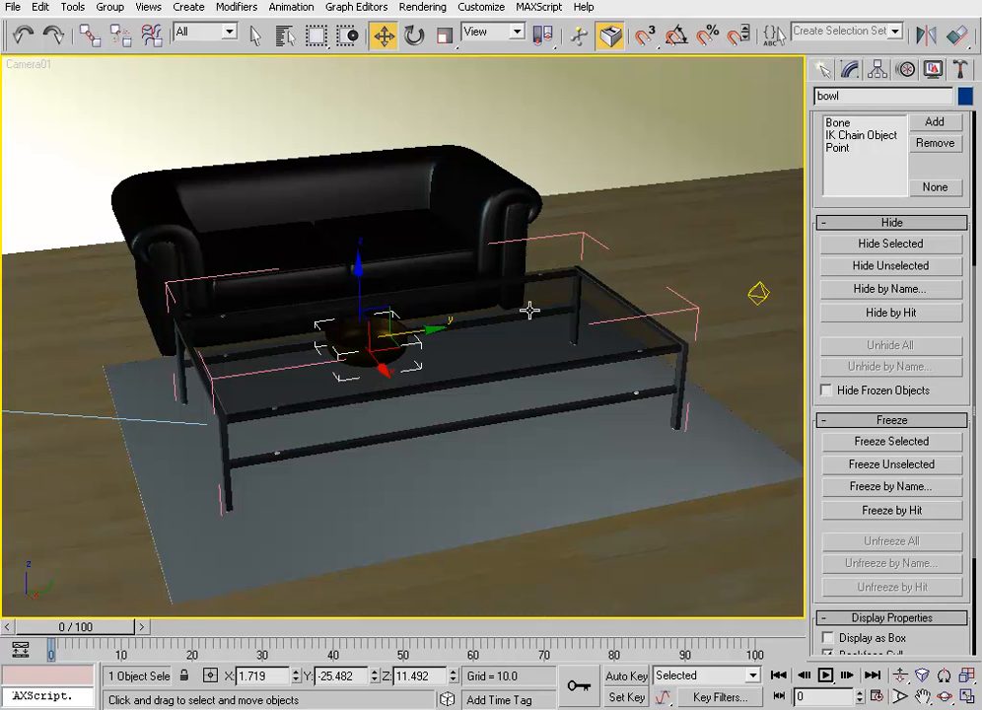
scroll(502, 280, "down", 1)
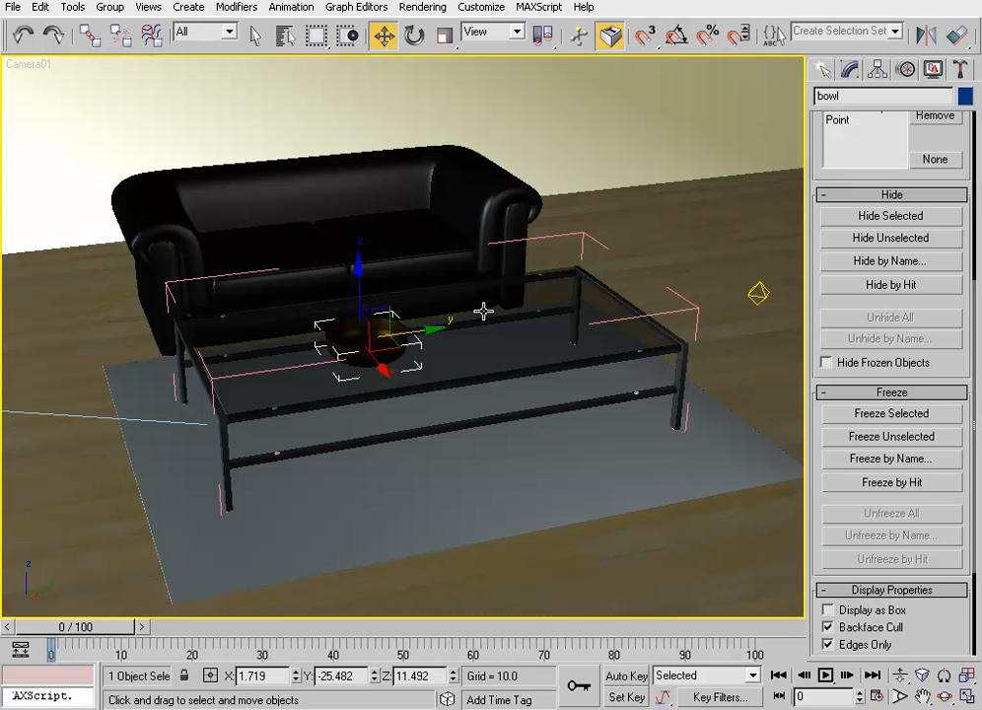
right_click(438, 302)
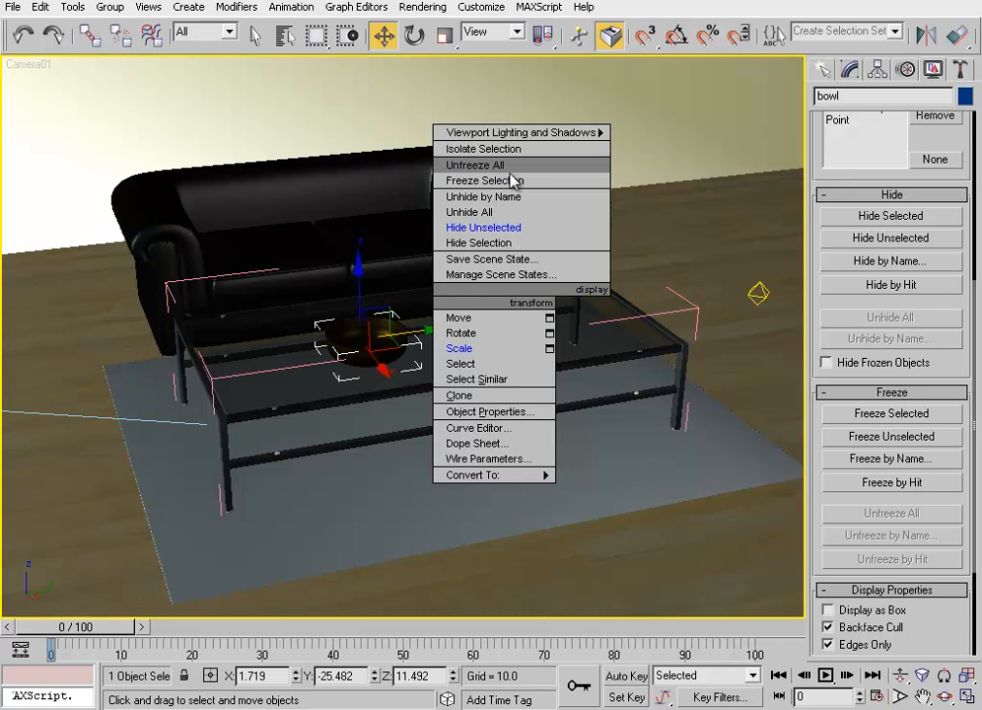
left_click(818, 332)
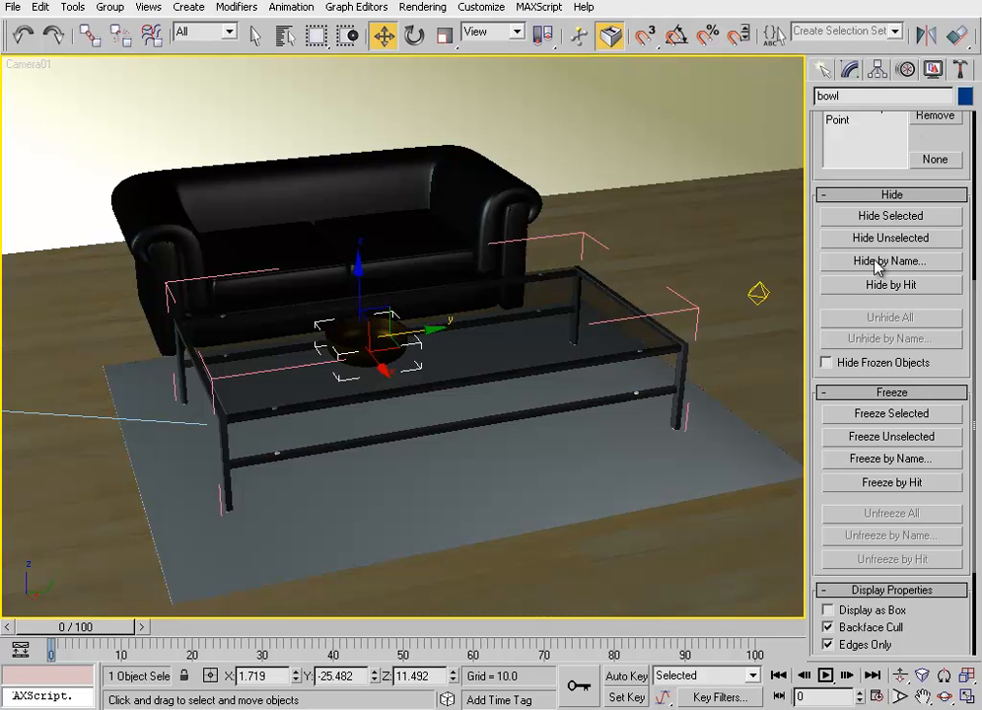
left_click_drag(819, 414, 819, 343)
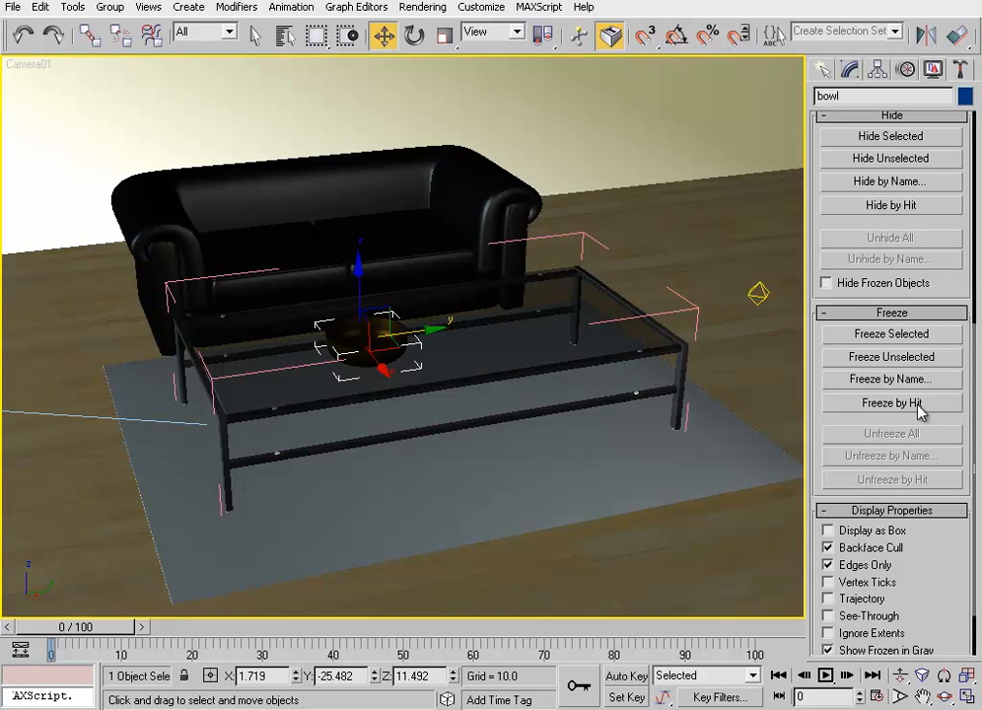
left_click(880, 336)
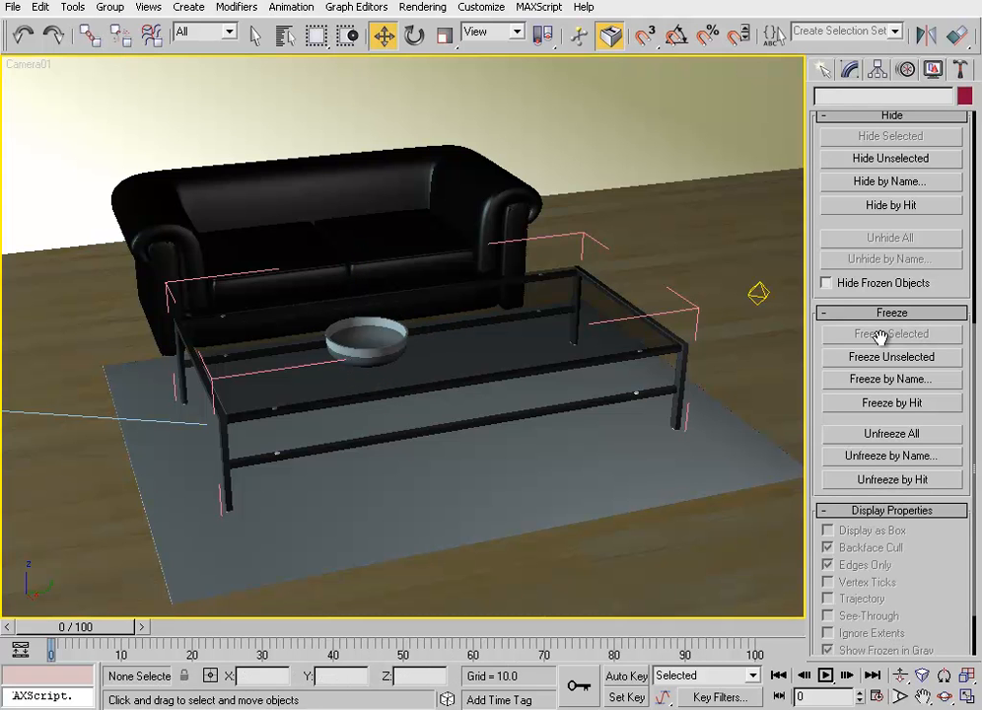
Try to select the frozen bowl on the table, then test-move the table glass along Y and undo that move.
left_click(376, 349)
left_click(367, 347)
left_click(363, 343)
left_click(371, 353)
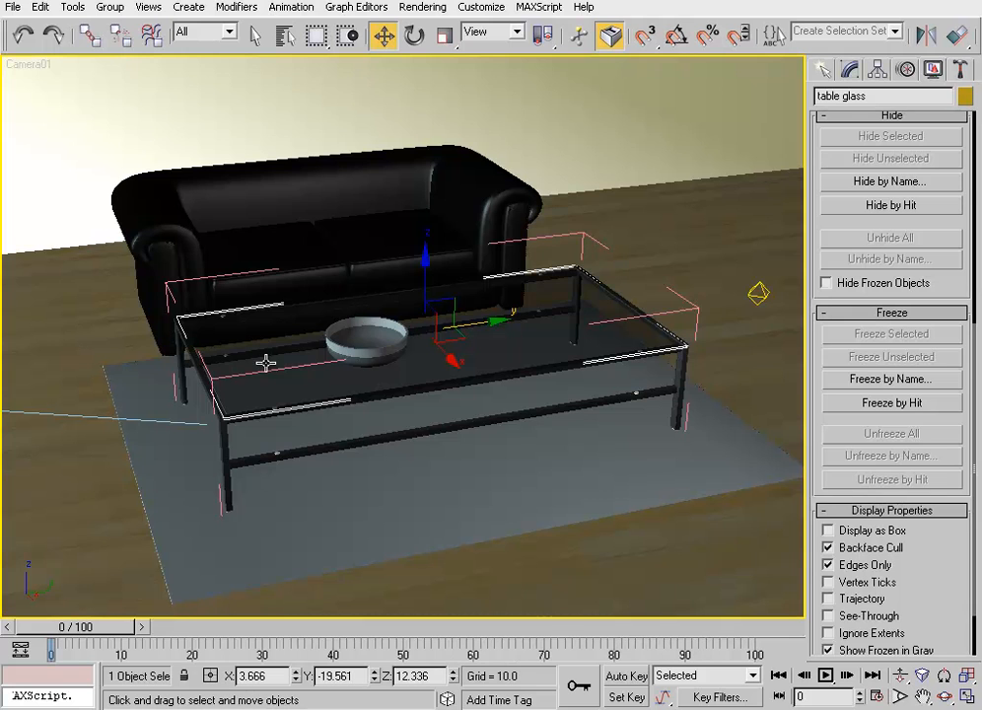
left_click(351, 352)
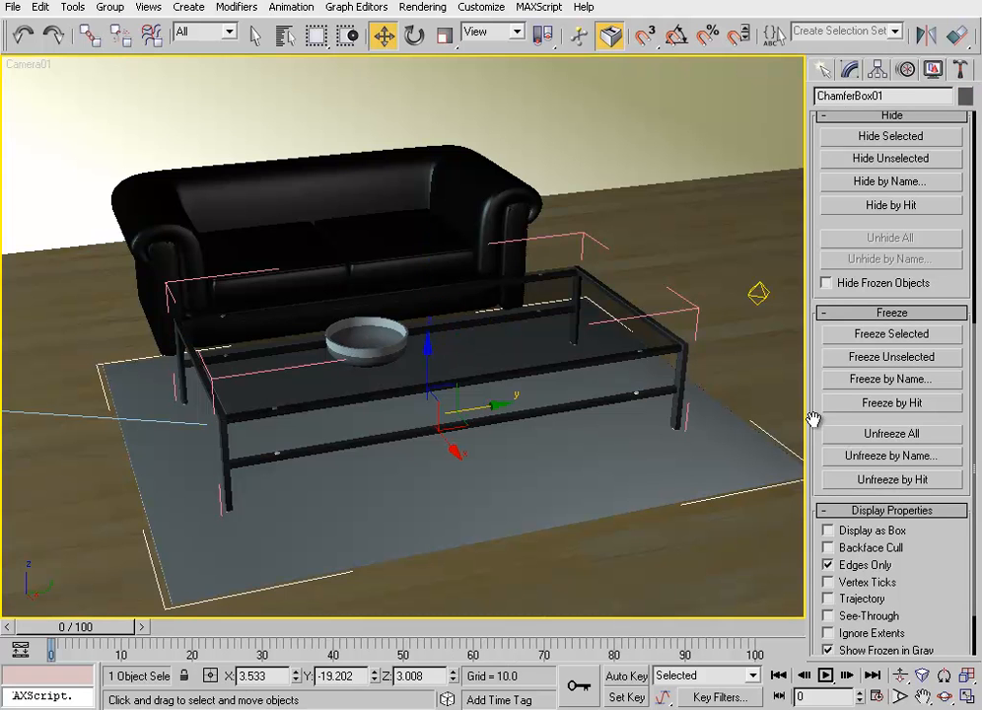
left_click(364, 347)
left_click(373, 351)
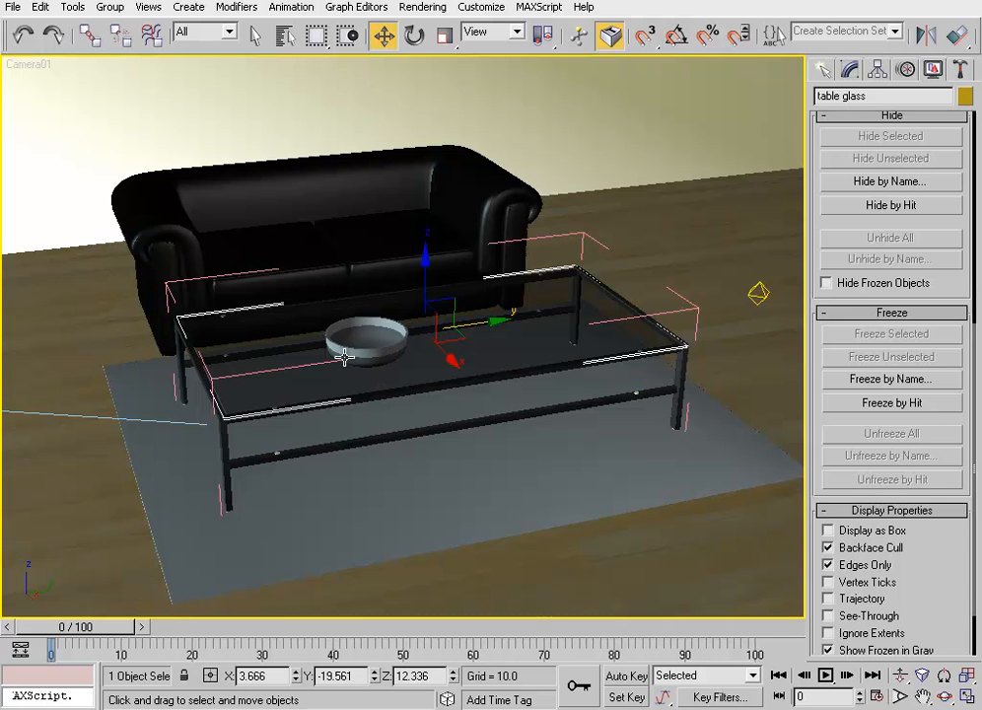
left_click(360, 354)
left_click(362, 351)
left_click(368, 351)
left_click_drag(487, 320, 507, 323)
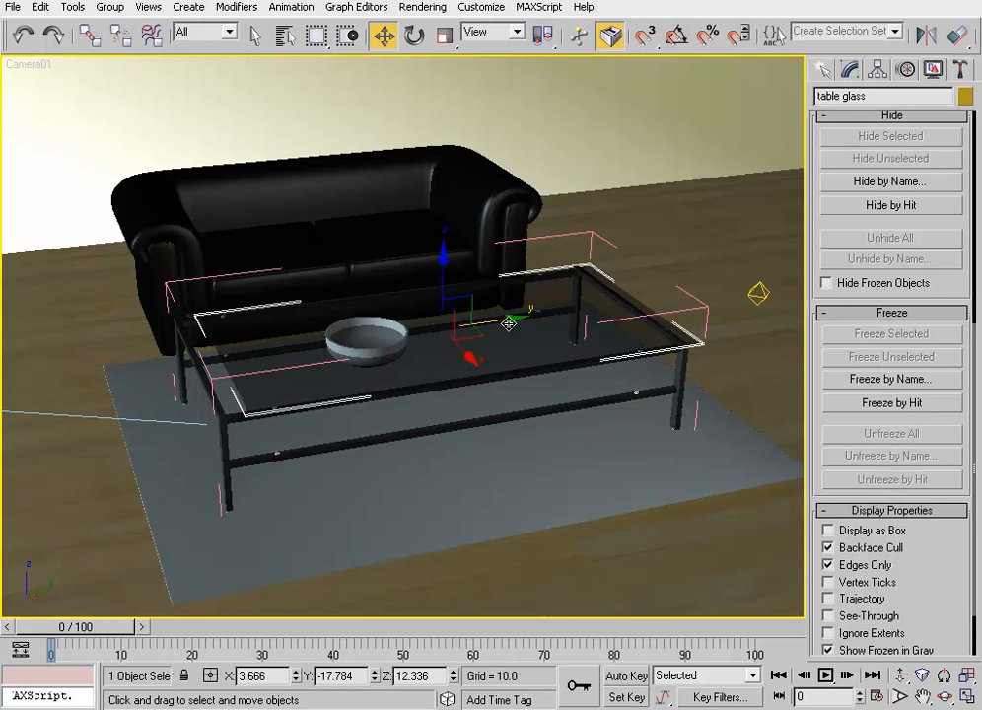
key("ctrl+z")
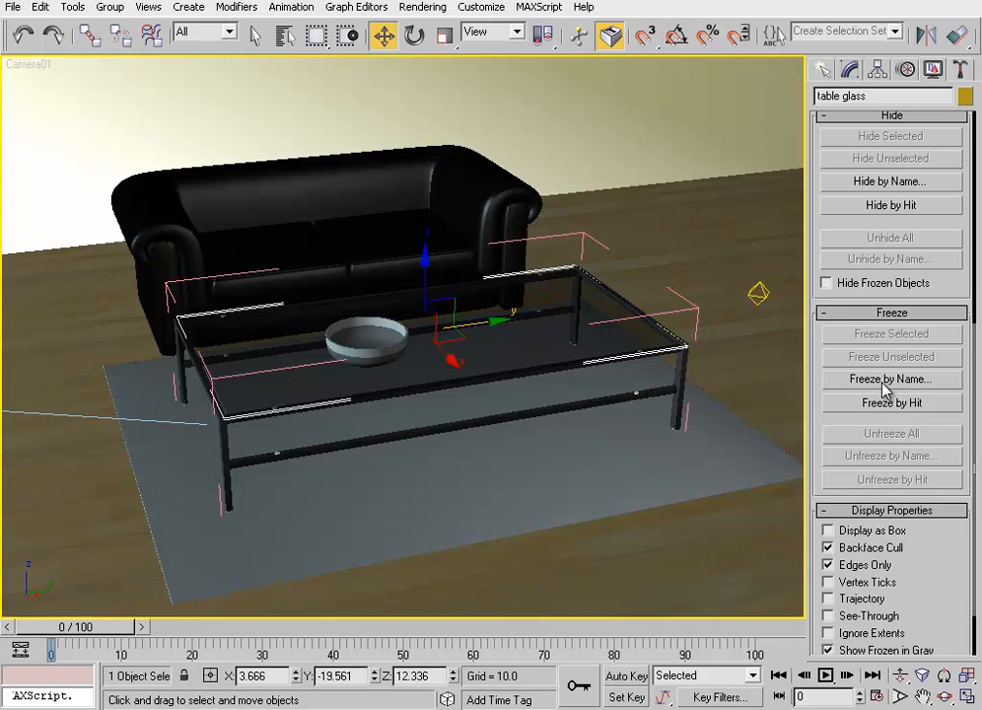
Unfreeze all objects, then test-move the bowl along Y and undo the move.
right_click(387, 346)
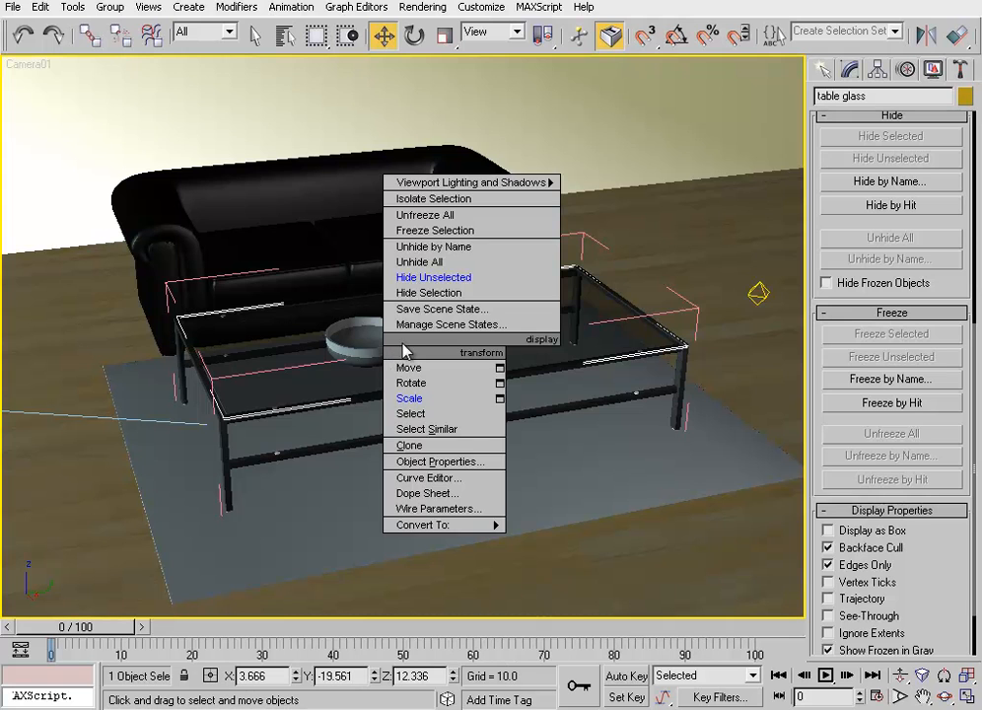
left_click(448, 215)
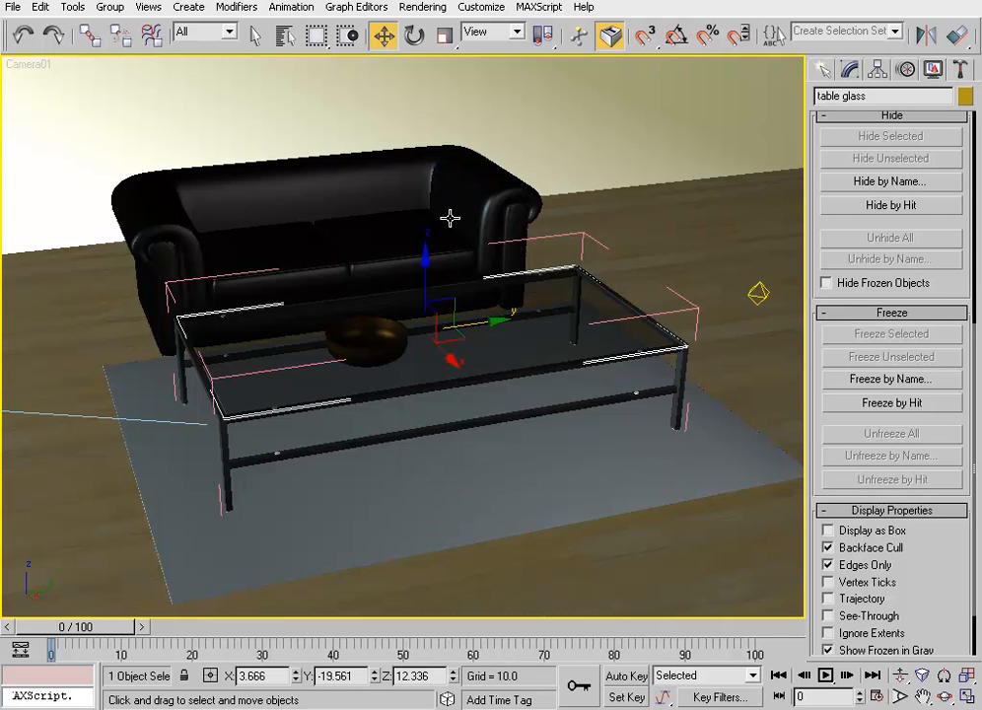
left_click(379, 347)
left_click(386, 343)
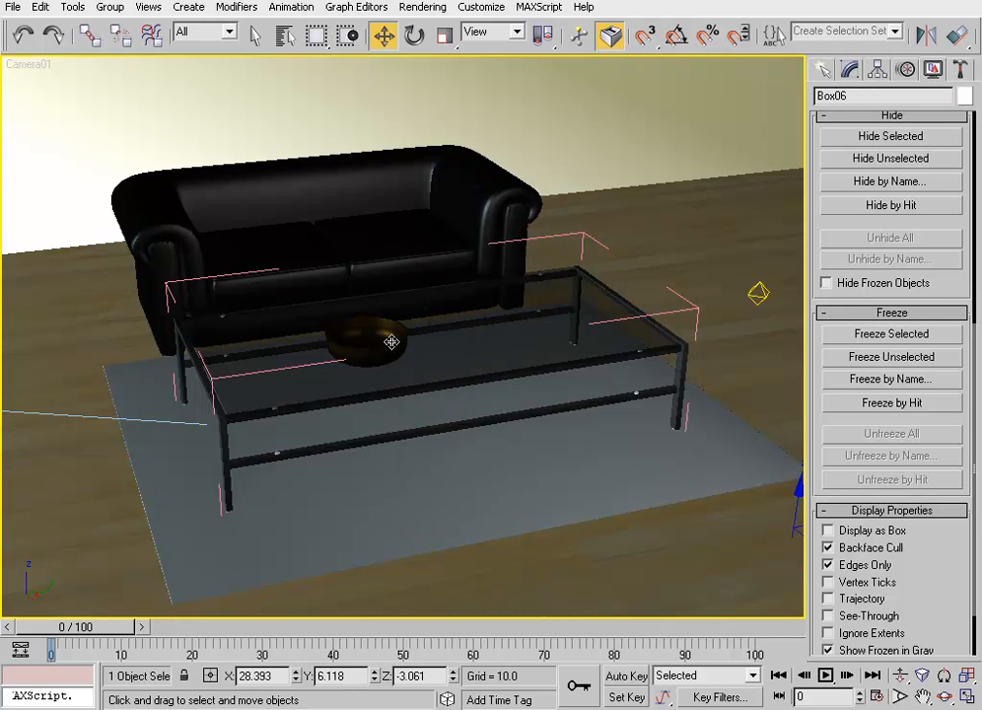
left_click(387, 343)
mouse_move(428, 329)
left_mouse_down()
mouse_move(408, 330)
mouse_move(443, 328)
left_mouse_up()
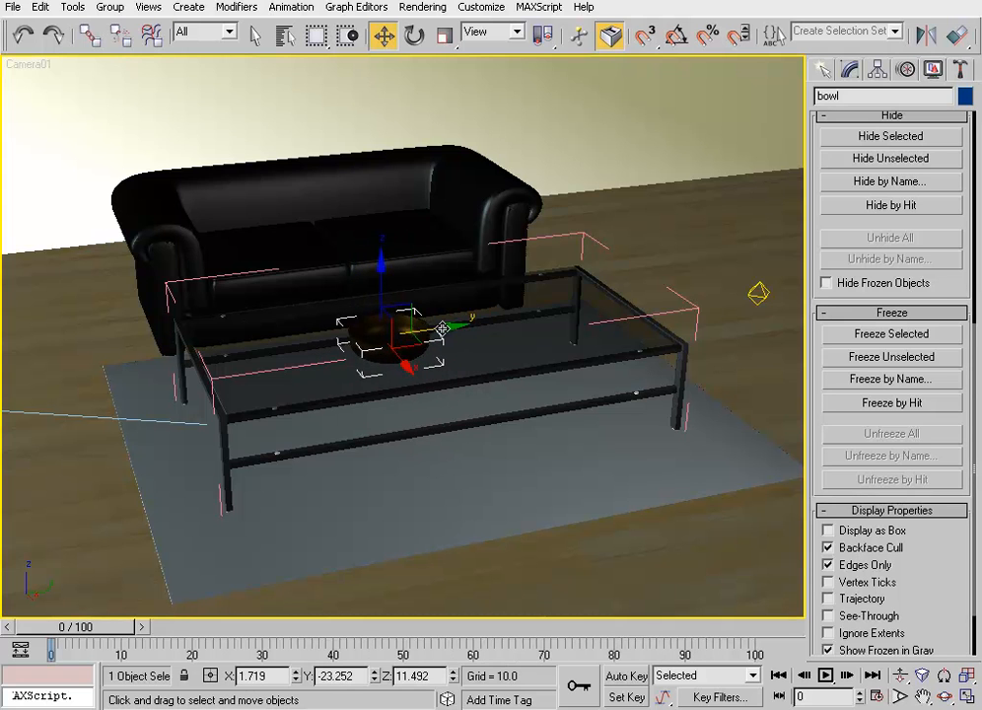
key("ctrl+z")
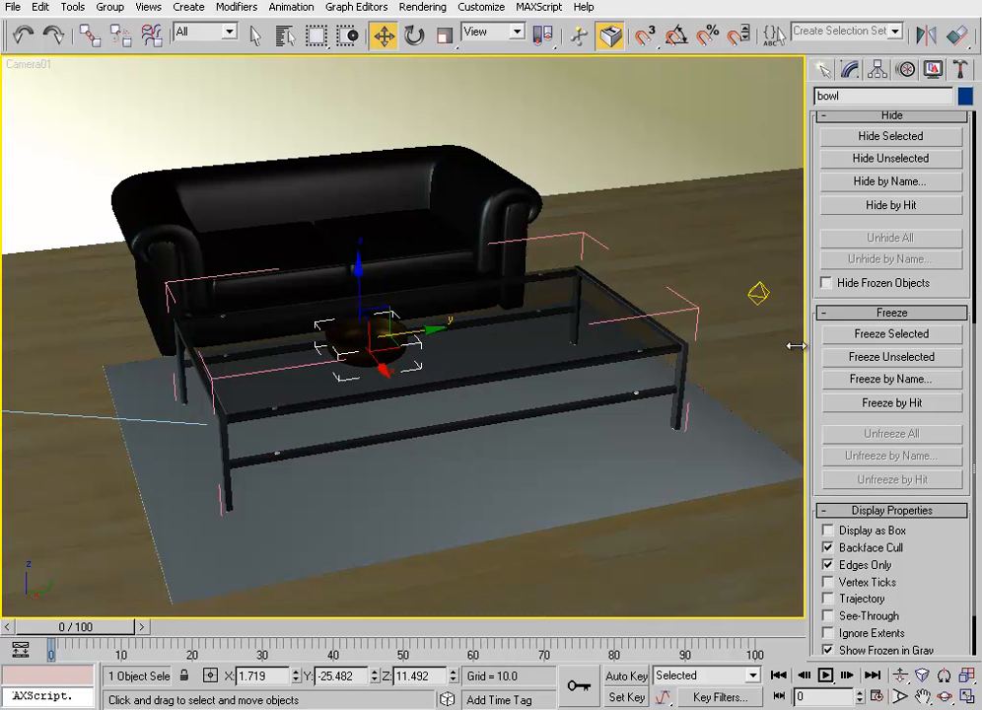
Freeze the sofa group and select the table structure.
left_click(487, 237)
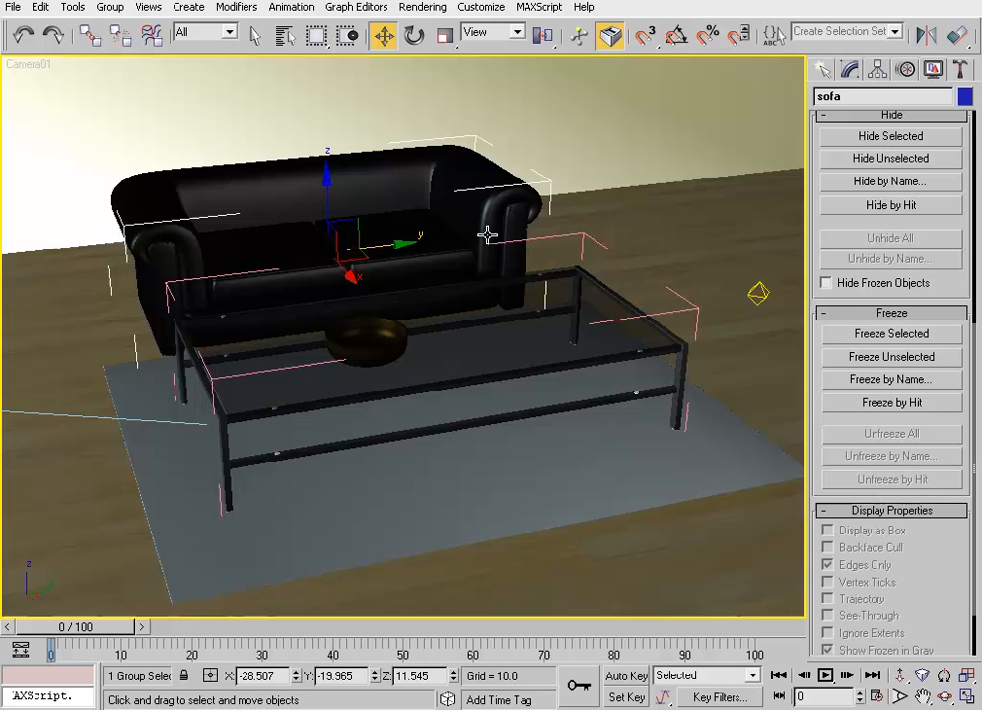
left_click(862, 335)
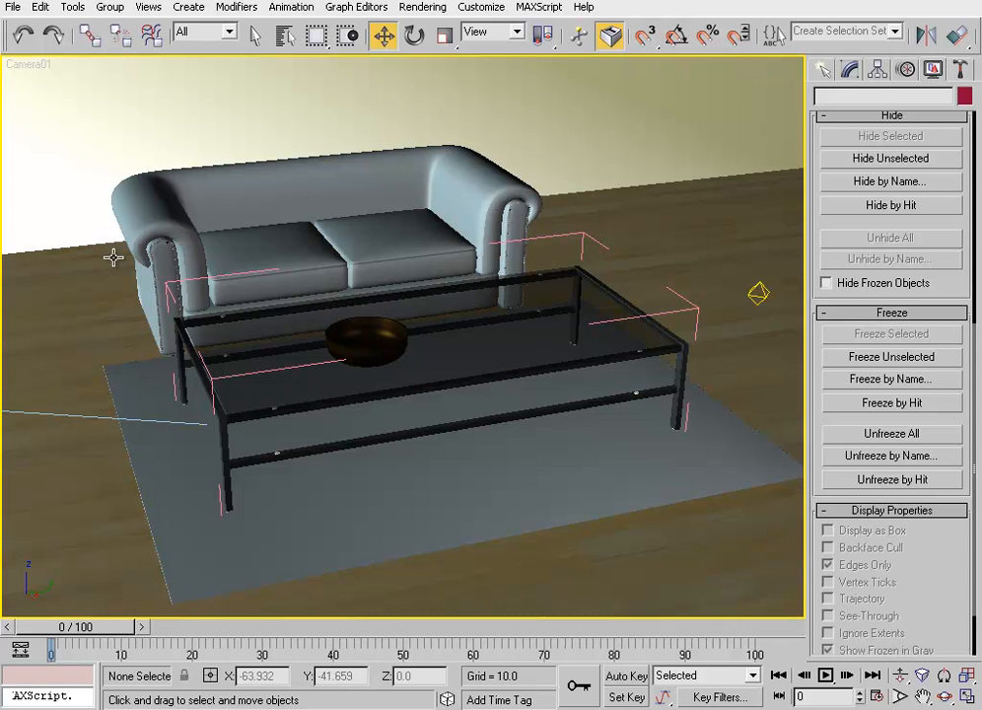
left_click(396, 394)
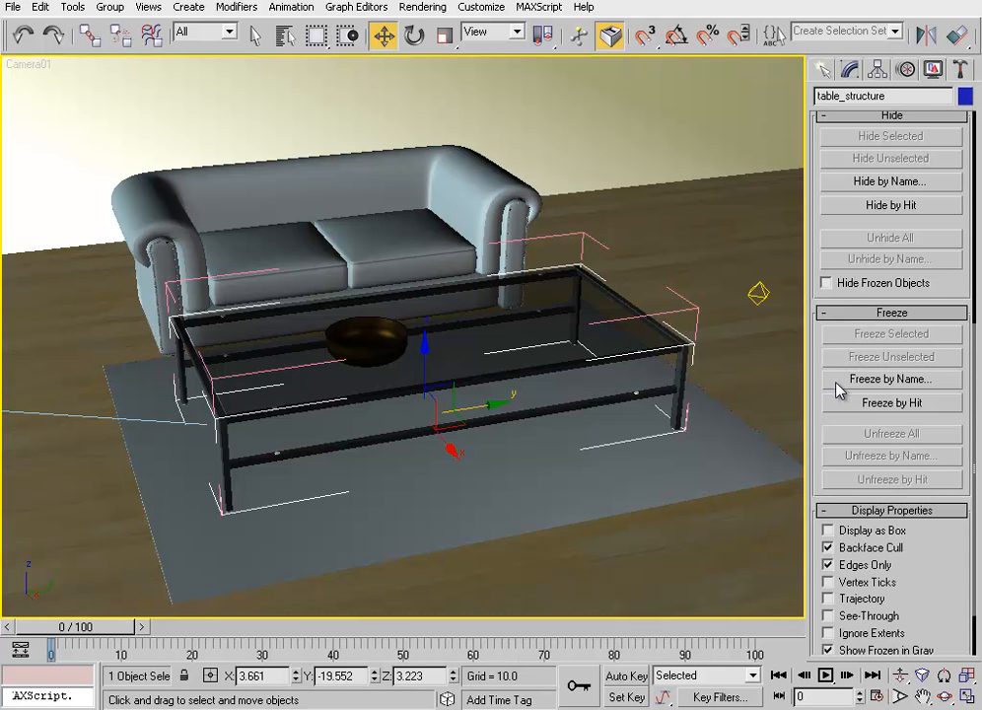
Freeze the table structure, the rug and the table glass one after another.
right_click(531, 318)
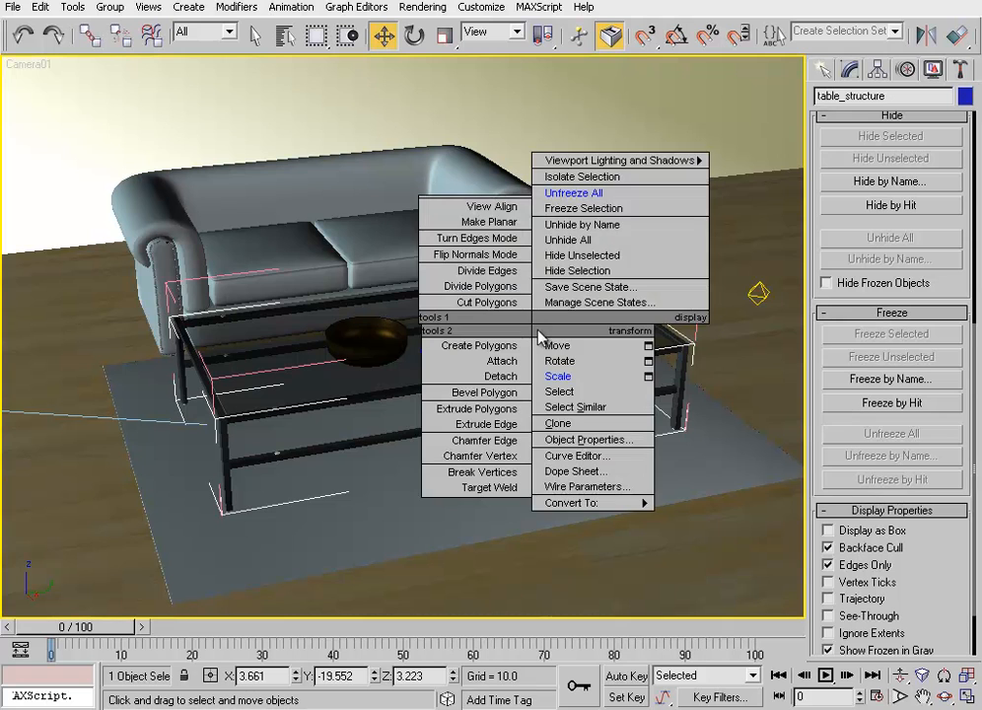
left_click(655, 208)
left_click(501, 466)
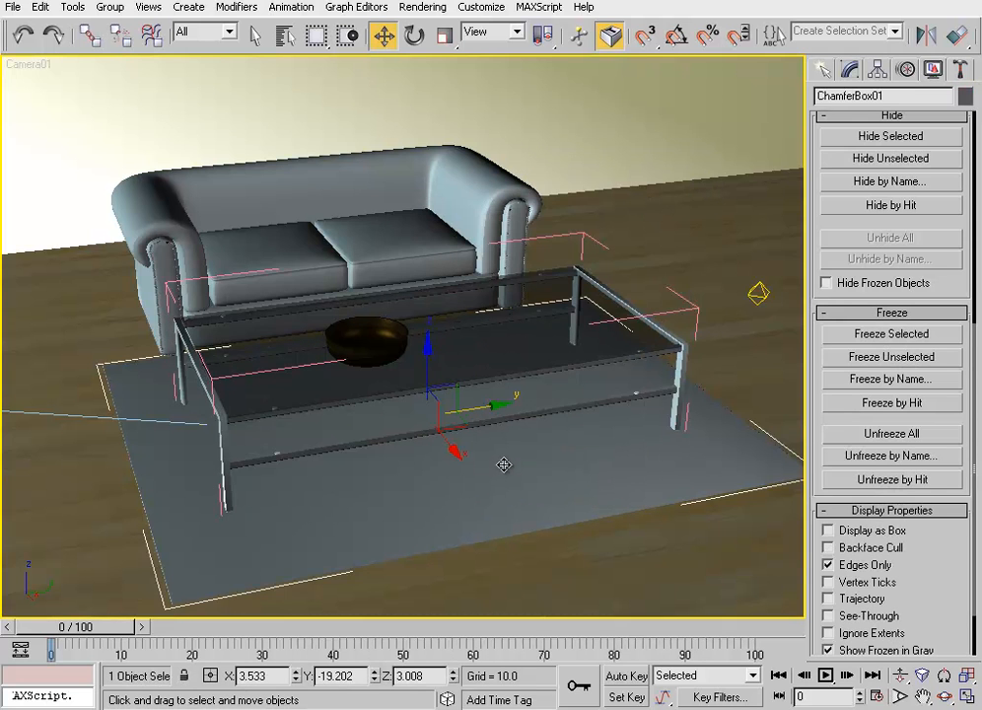
right_click(455, 425)
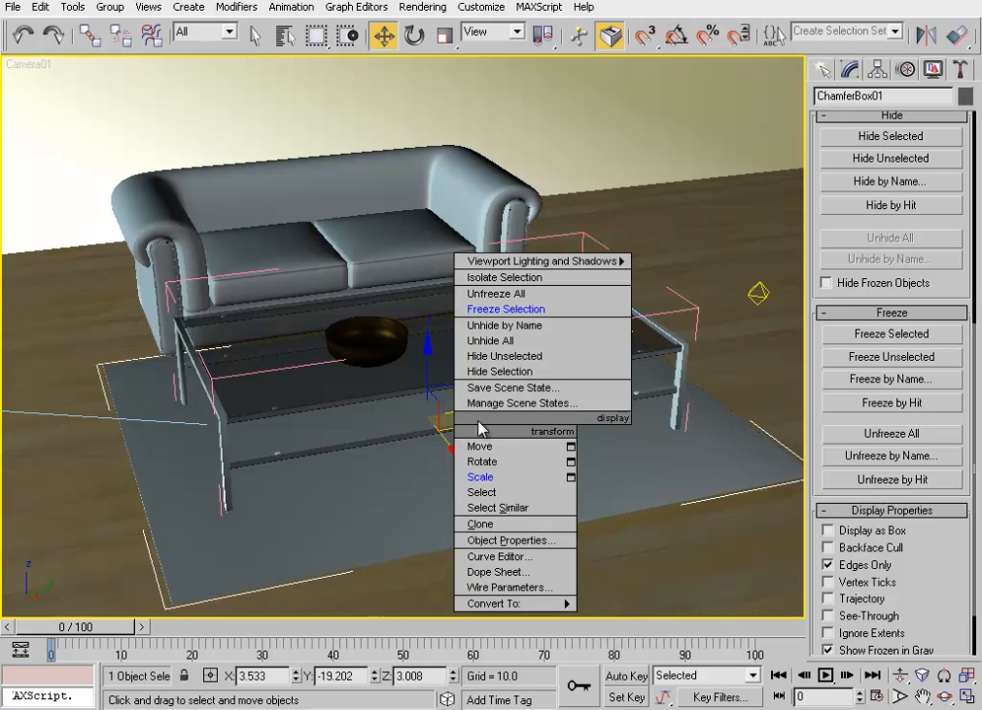
left_click(564, 310)
left_click(558, 335)
right_click(555, 332)
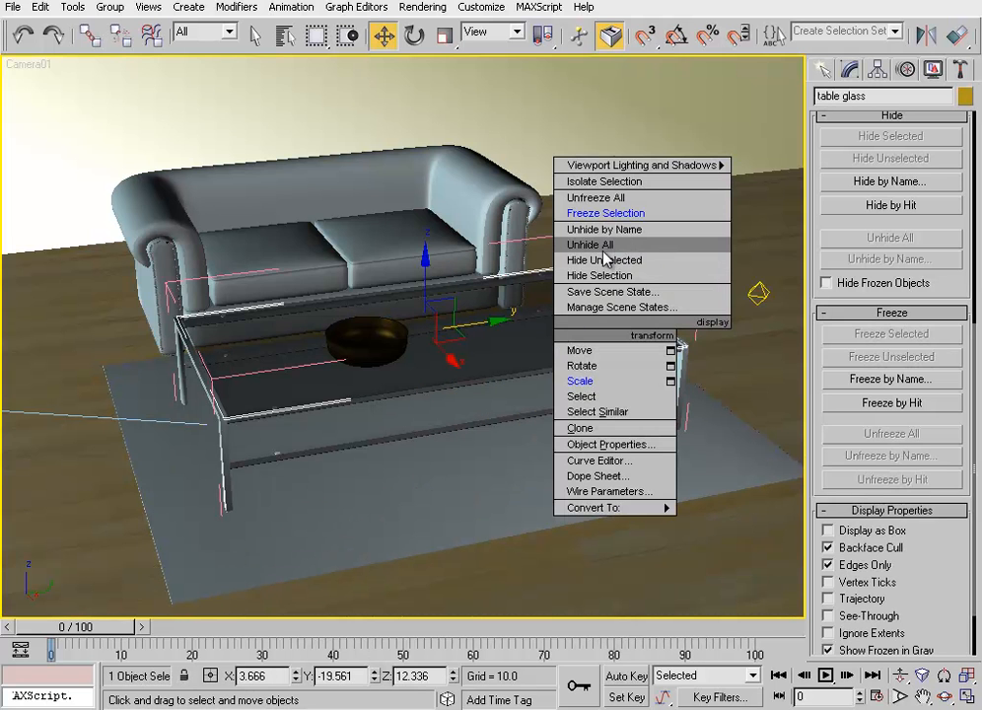
left_click(644, 213)
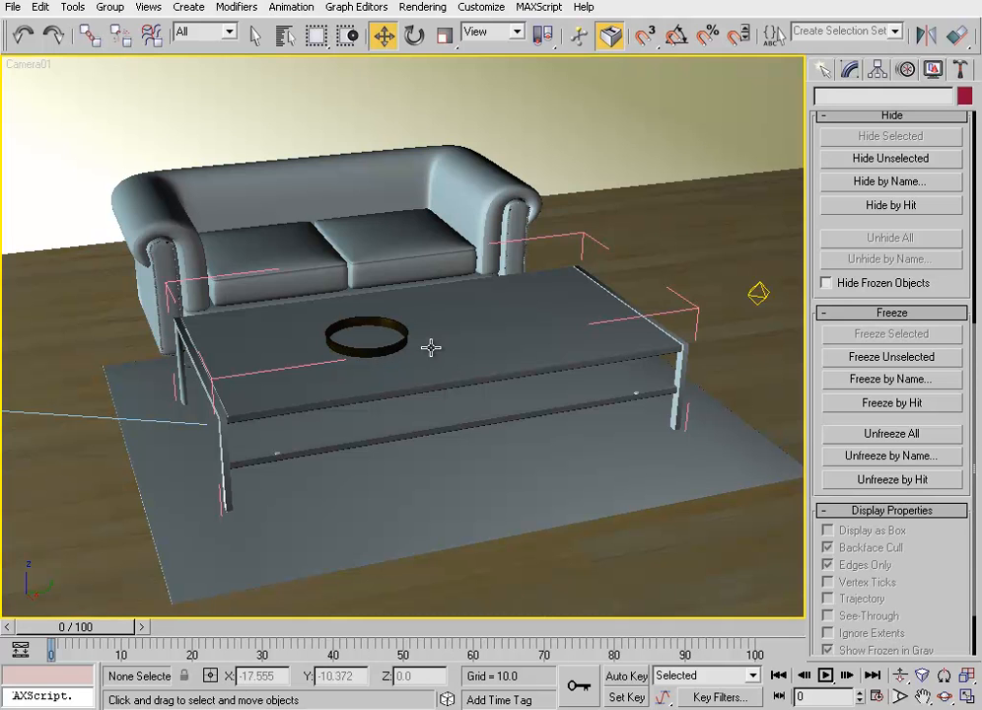
Unfreeze all objects in the scene.
right_click(498, 247)
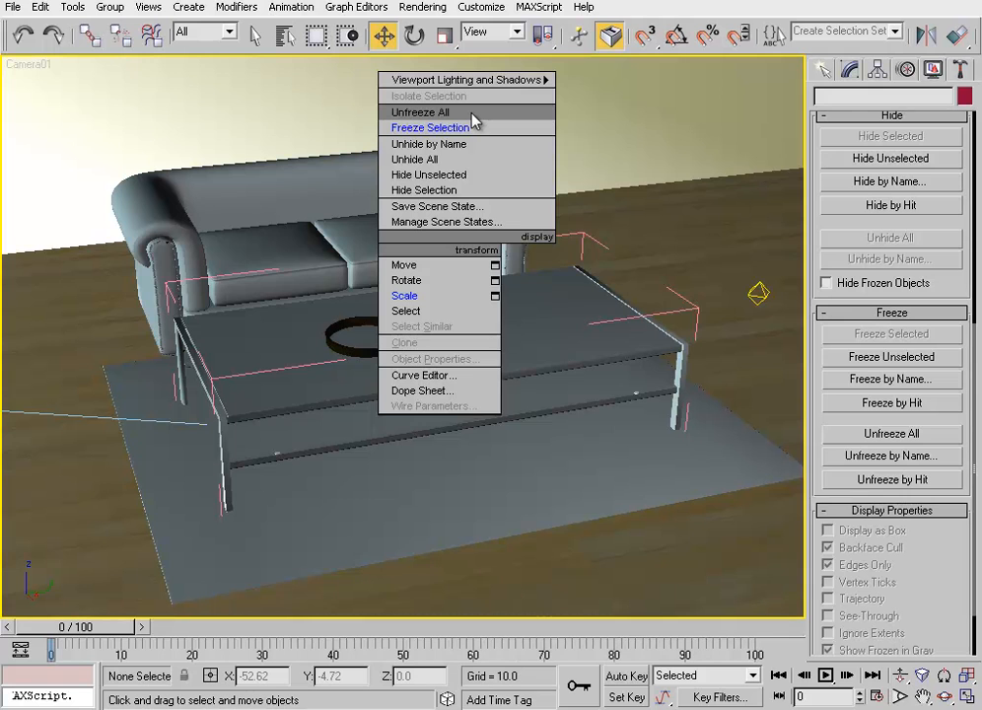
left_click(814, 412)
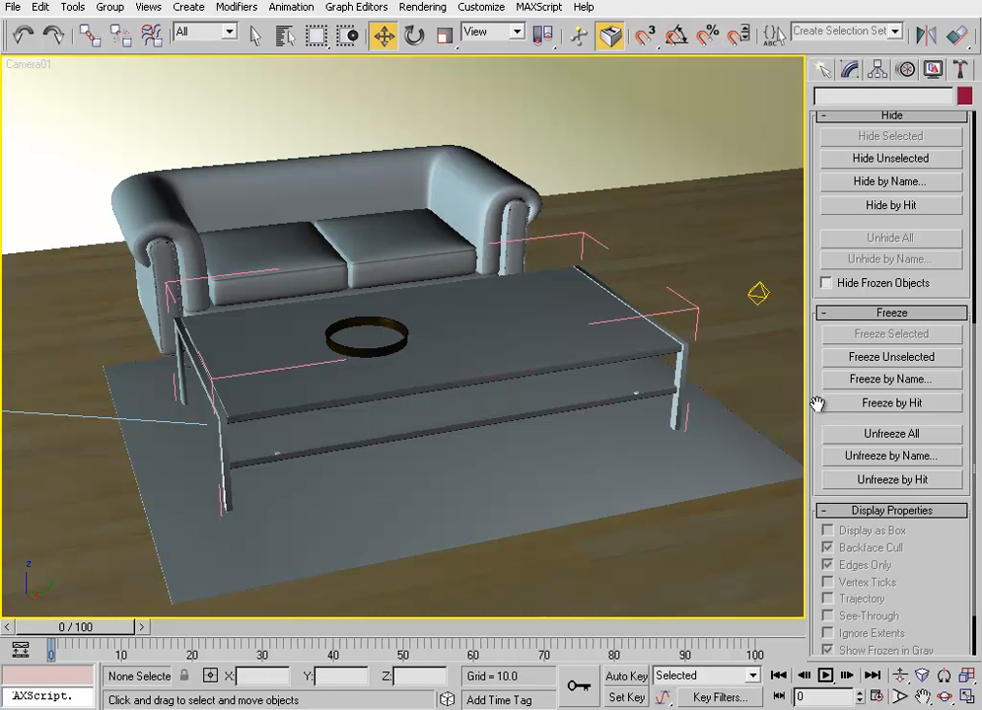
left_click(856, 439)
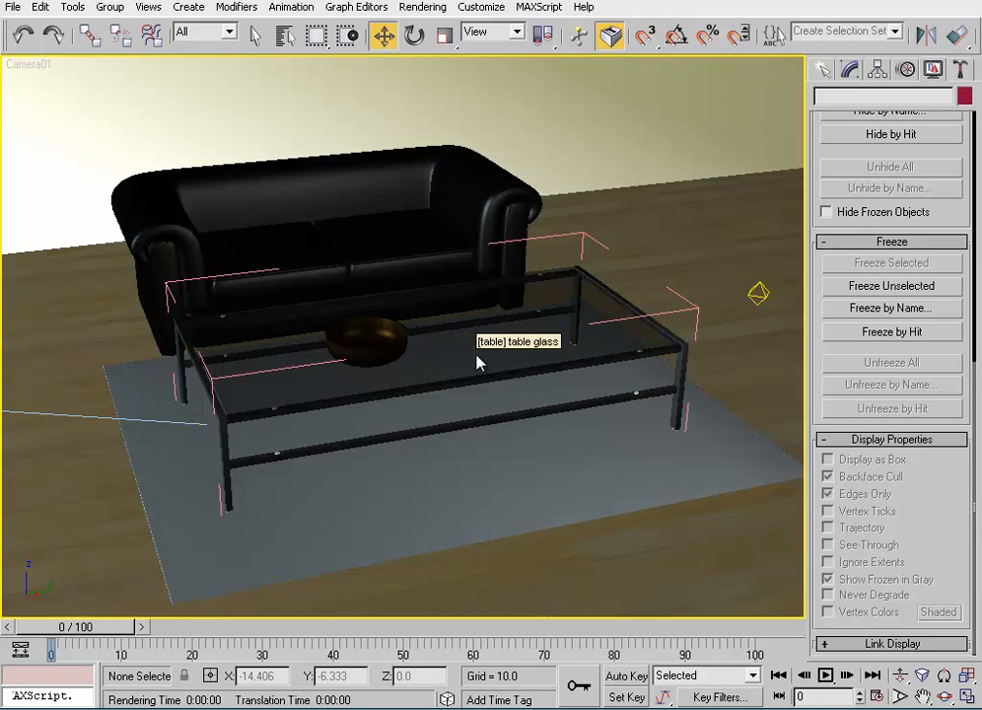
Select the table structure and open its Object Properties, placing the dialog clear of the table's corner.
right_click(474, 352)
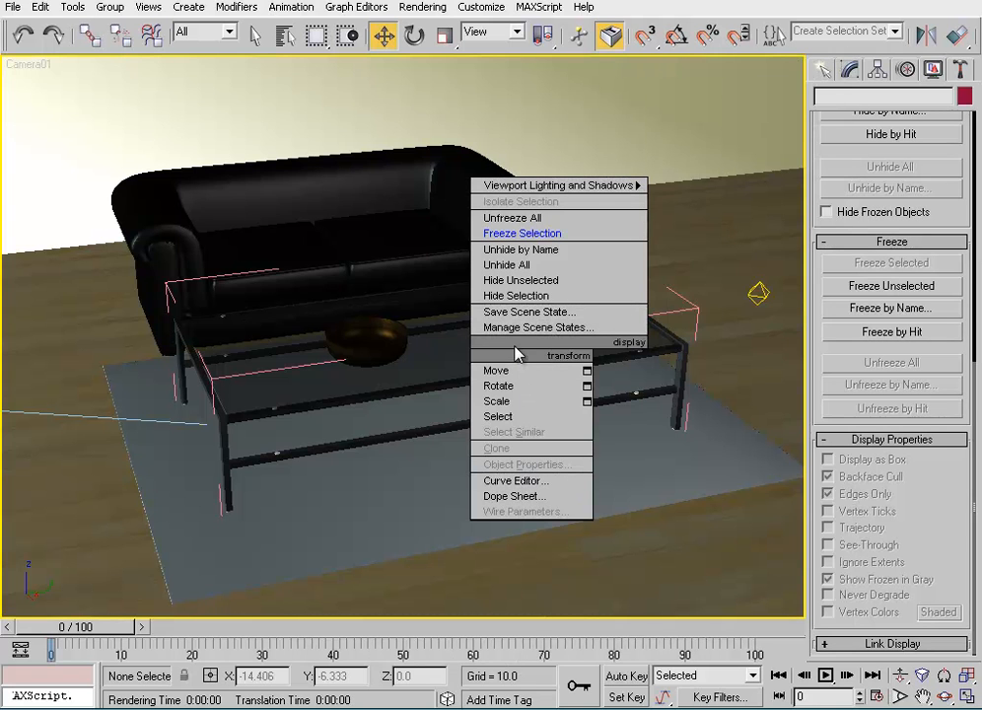
left_click(391, 270)
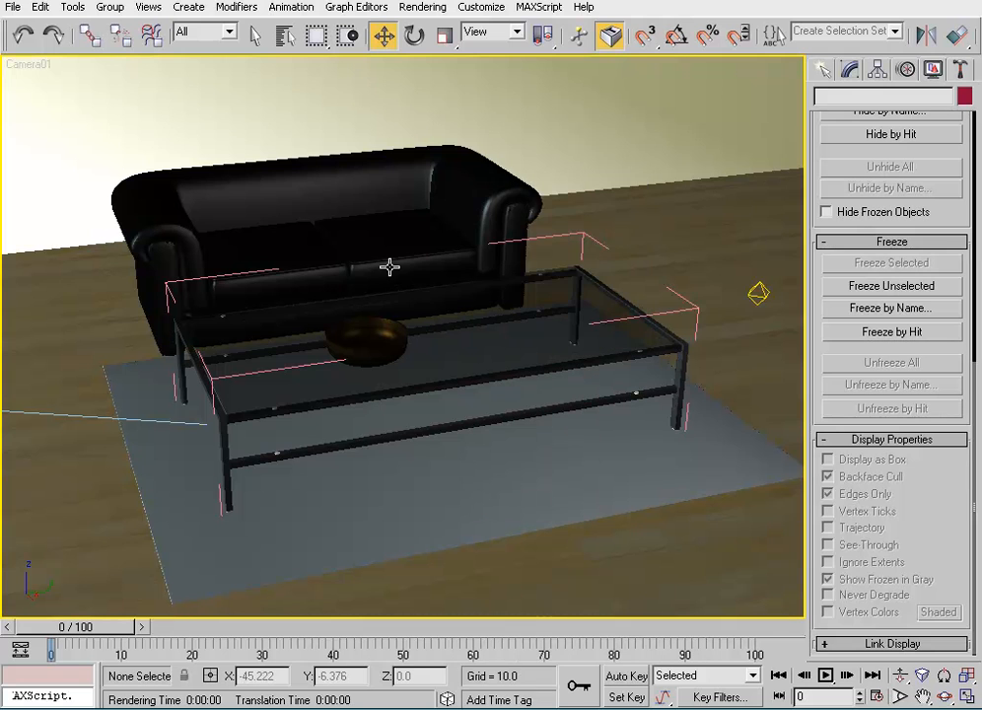
left_click(388, 257)
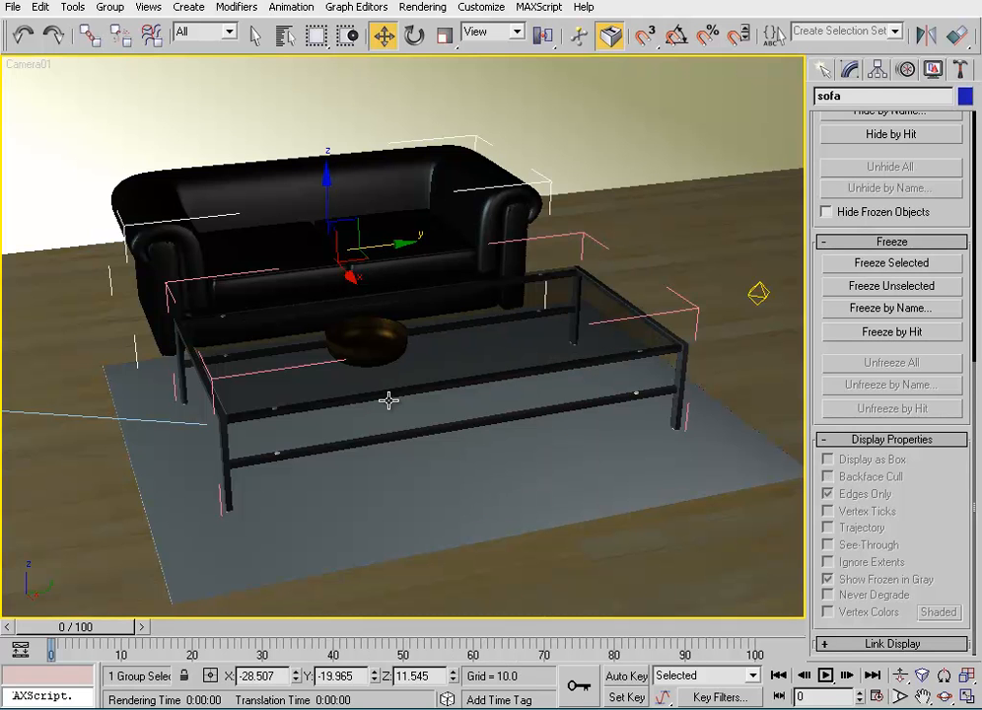
left_click(389, 399)
right_click(389, 400)
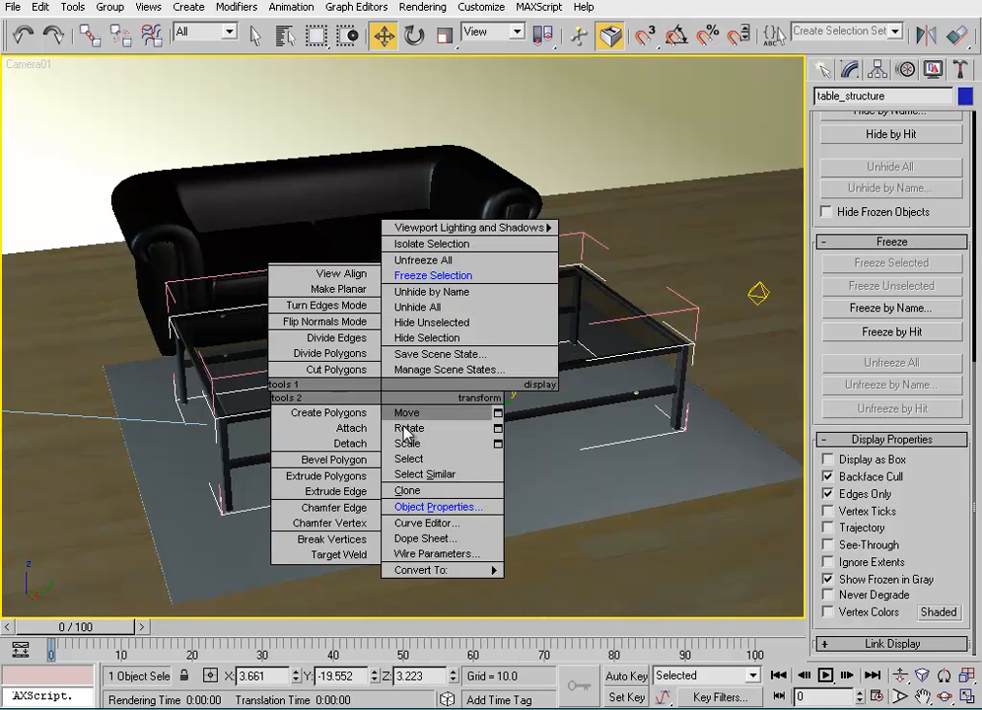
left_click(423, 505)
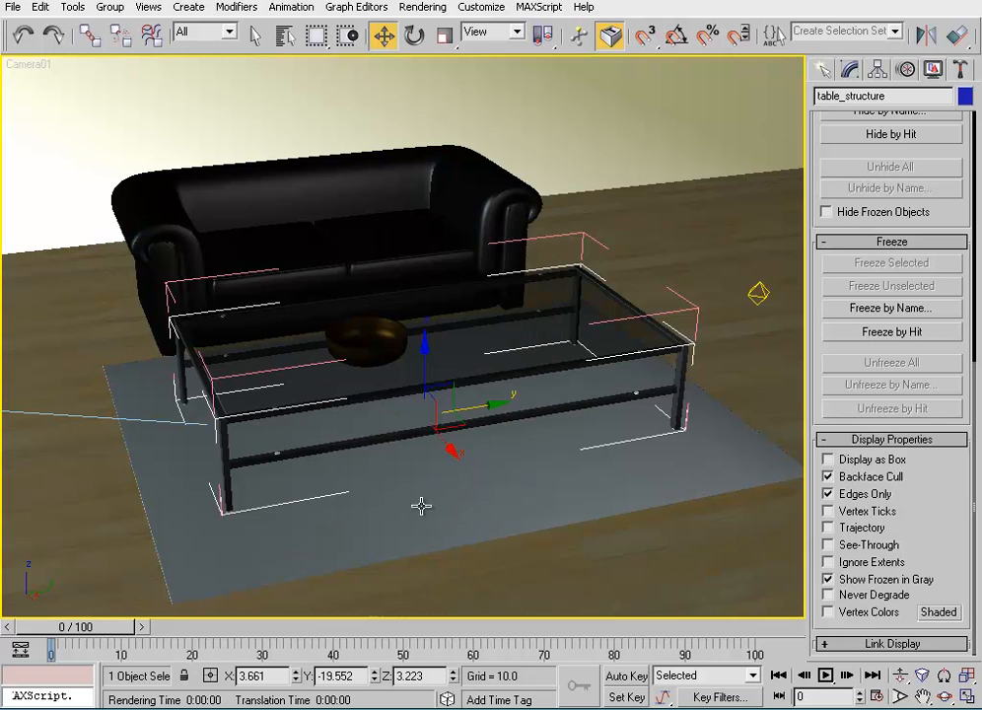
left_click_drag(641, 22, 513, 37)
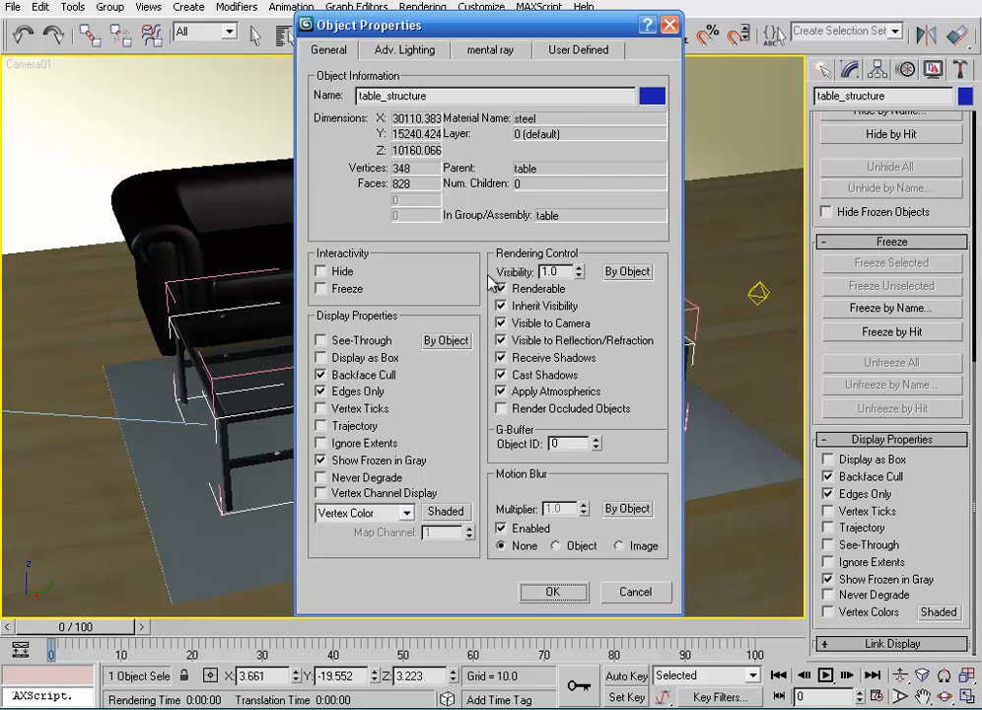
left_click_drag(317, 25, 495, 12)
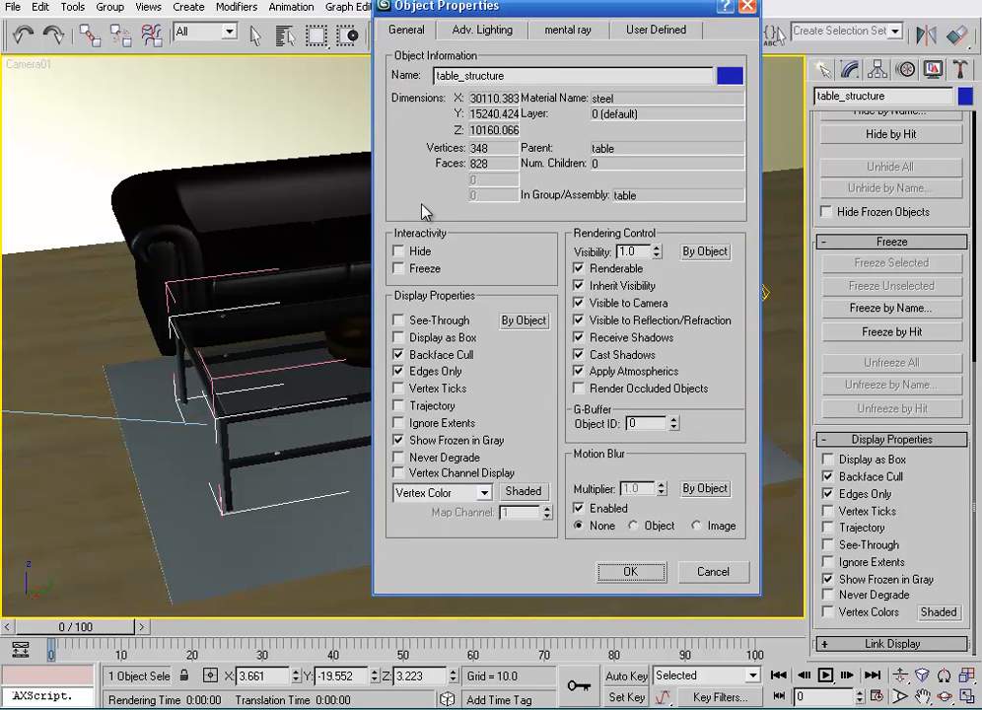
Try the Hide and Freeze options for the table structure, then apply only See-Through.
left_click(399, 252)
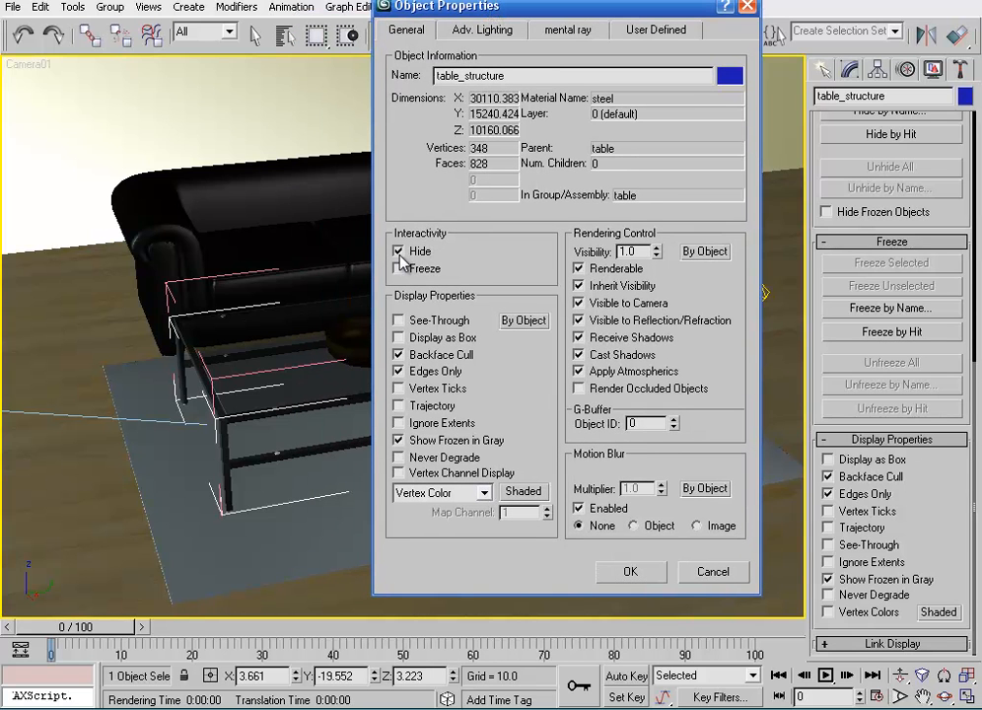
left_click(400, 253)
left_click(398, 269)
left_click(621, 573)
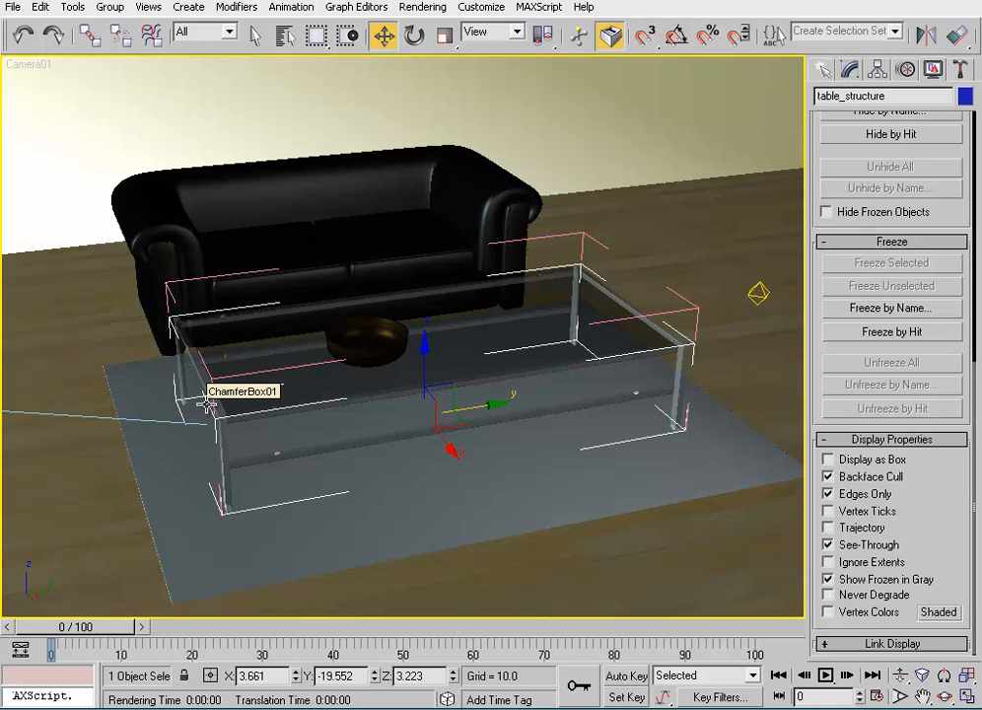
Switch the table structure's display from See-Through to Display as Box in its Object Properties.
middle_click_drag(206, 404, 483, 357, "alt")
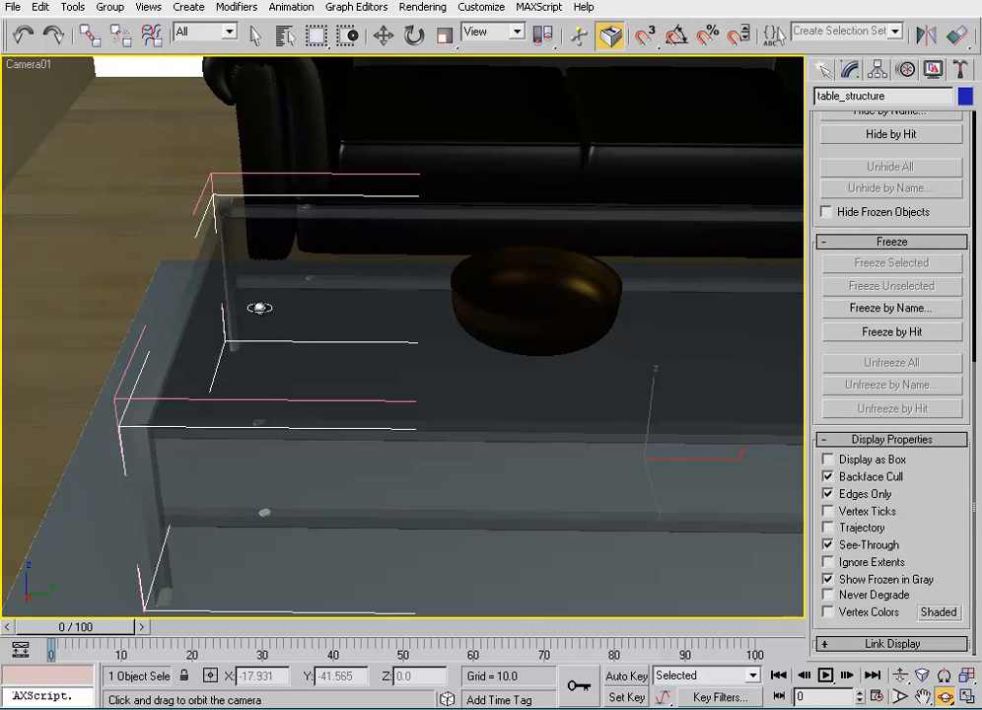
key("w")
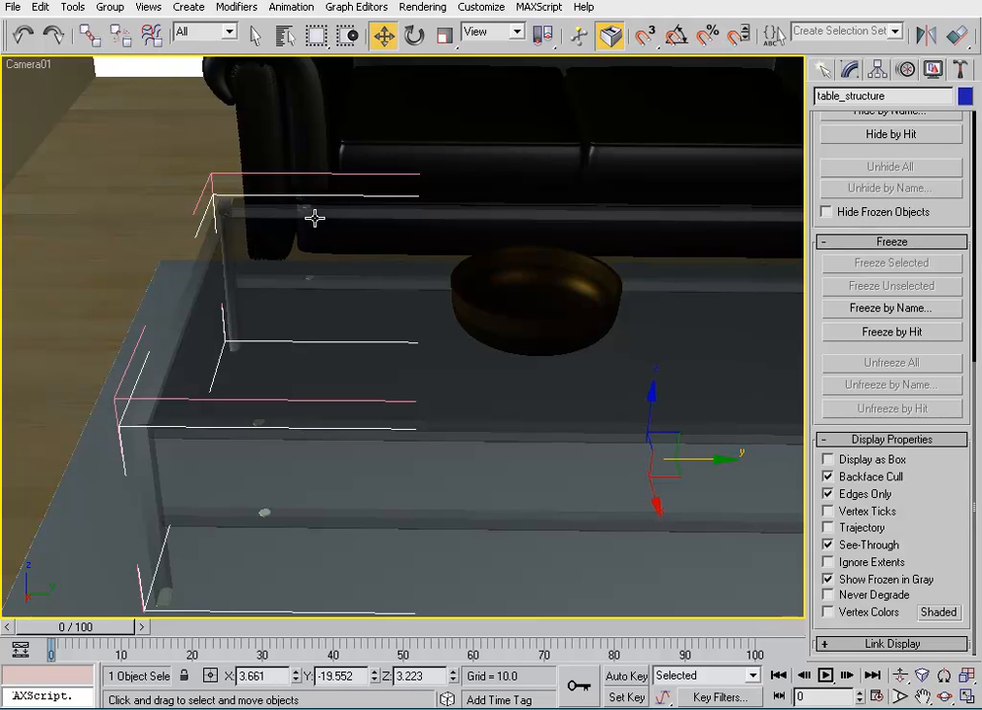
right_click(403, 346)
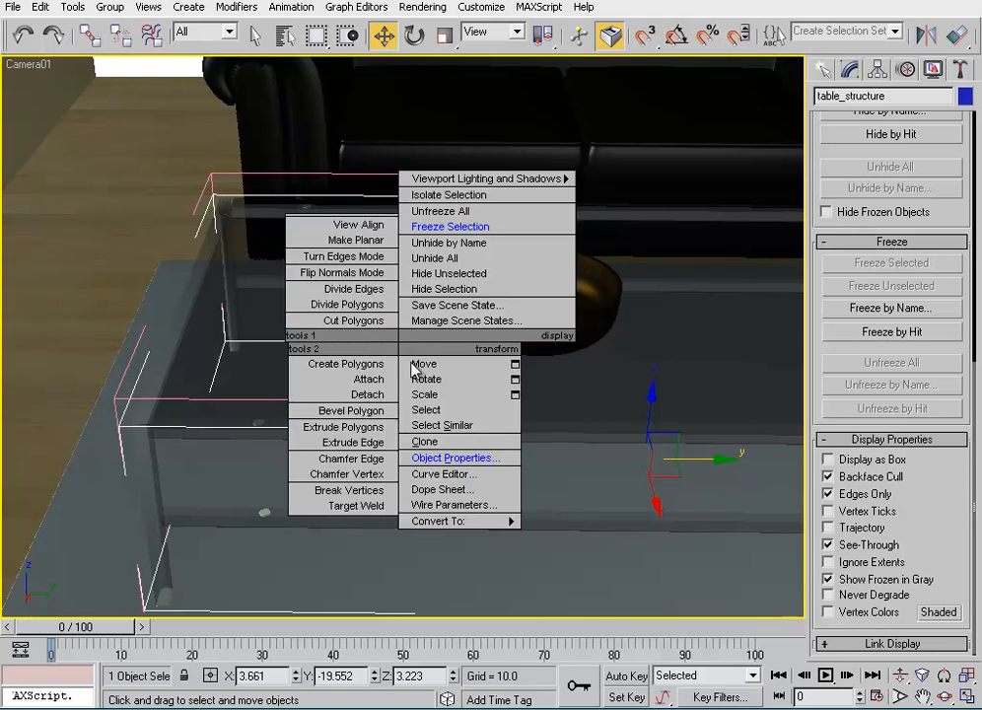
left_click(445, 457)
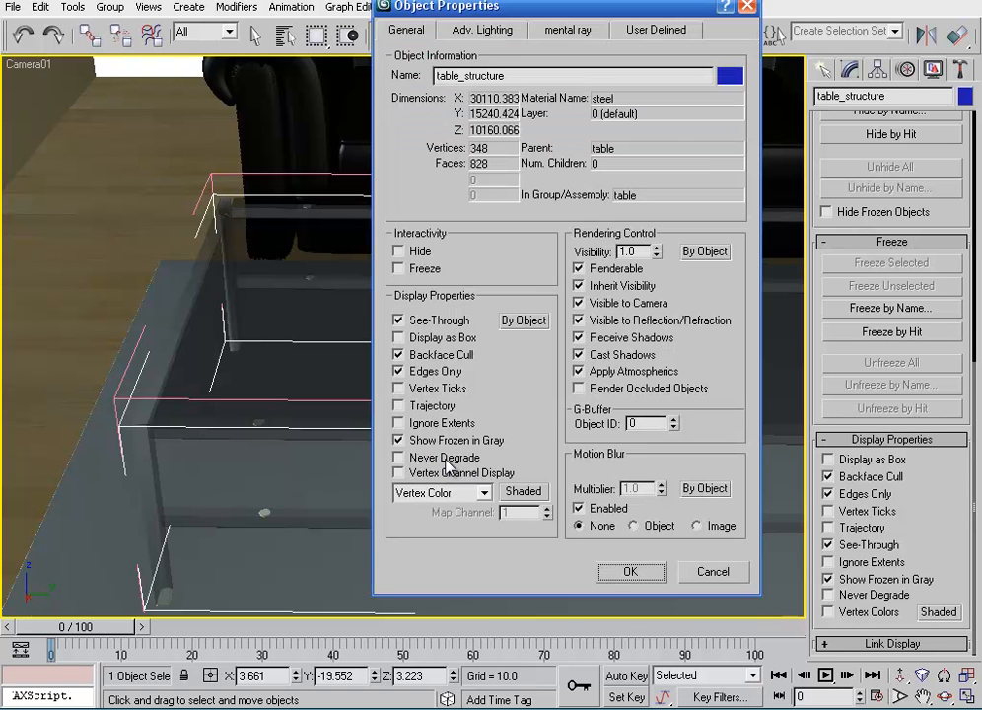
left_click(426, 320)
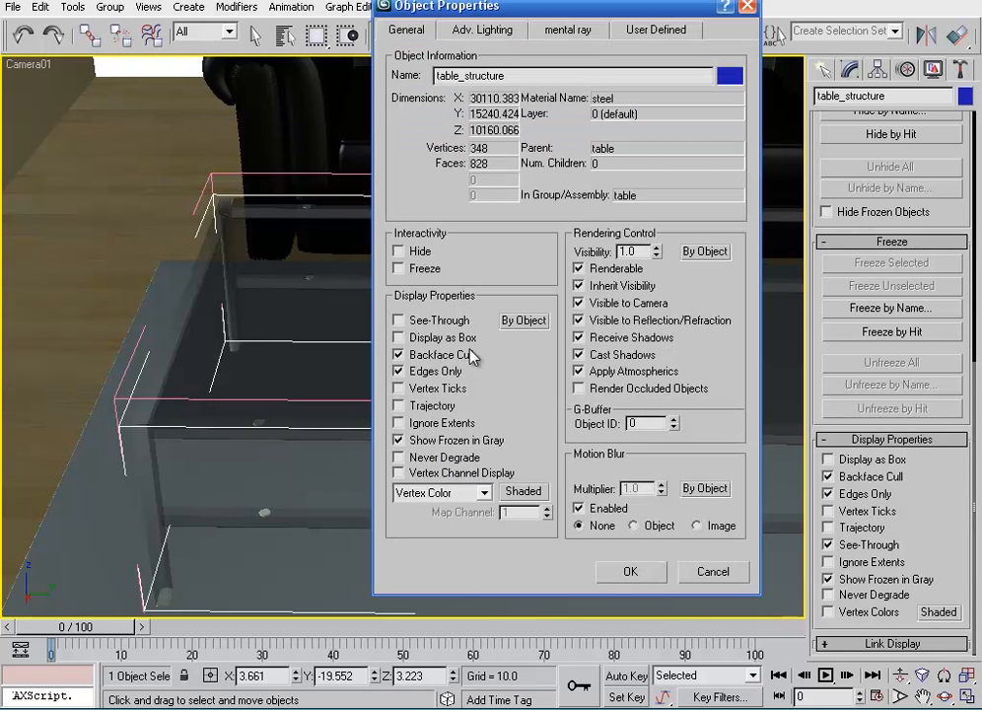
left_click(400, 352)
left_click(623, 574)
middle_click_drag(563, 388, 493, 385)
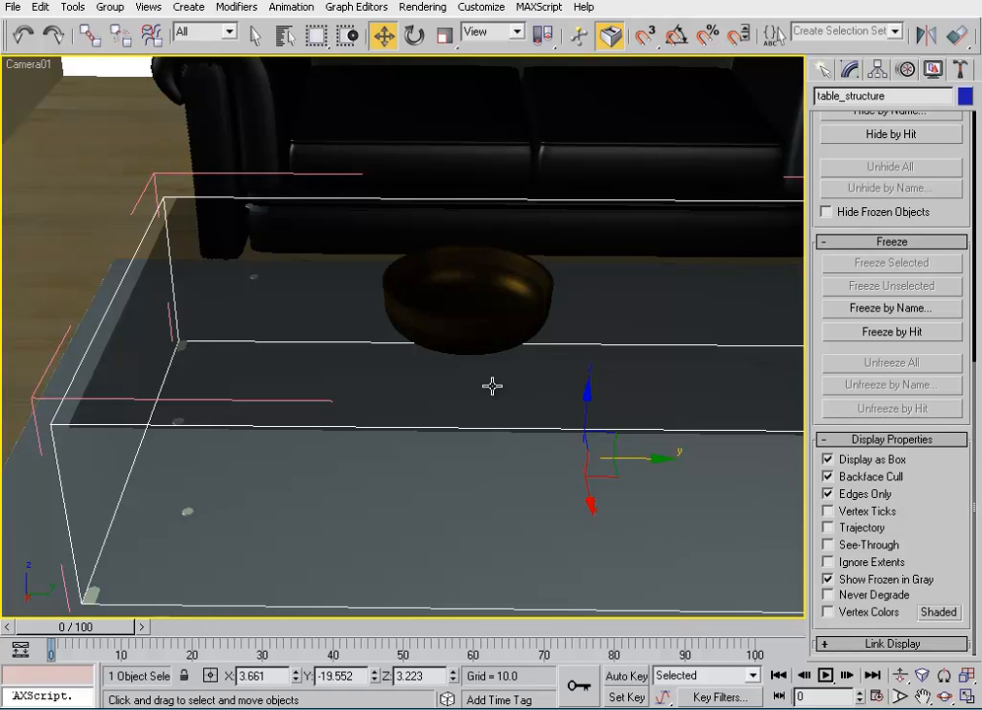
Try scaling the table structure while it is displayed as a box, then undo the scaling.
key("r")
left_click_drag(484, 366, 500, 362)
key("ctrl+z")
Select the rug and then the sofa around the table structure's box display.
middle_click_drag(500, 362, 532, 393, "alt")
left_click(563, 470)
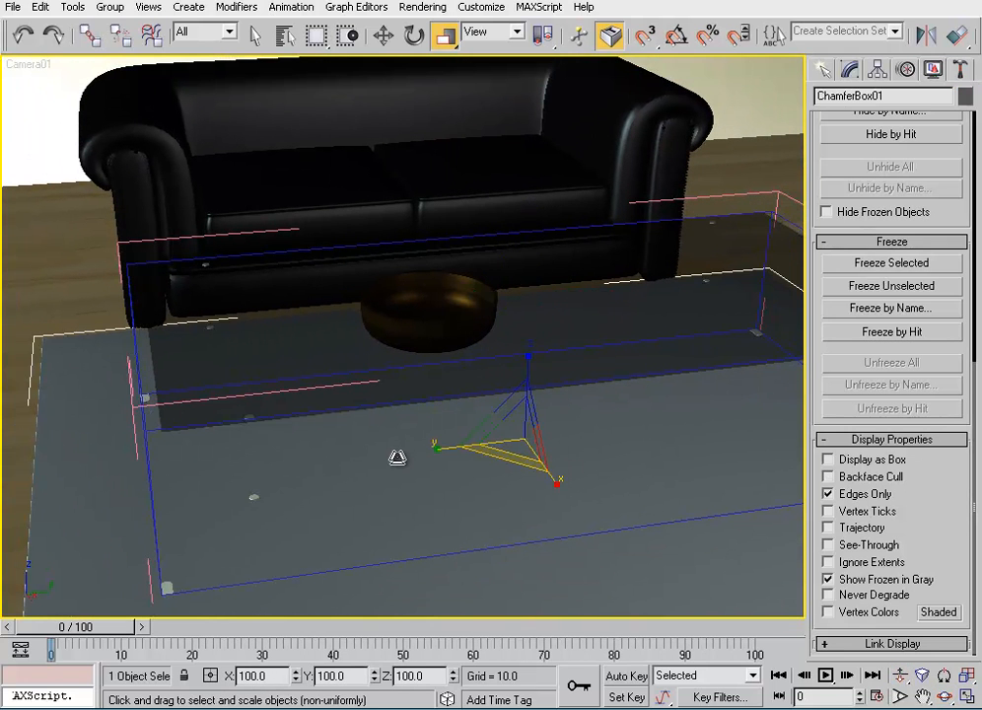
right_click(51, 383)
left_click(34, 396)
left_click(218, 198)
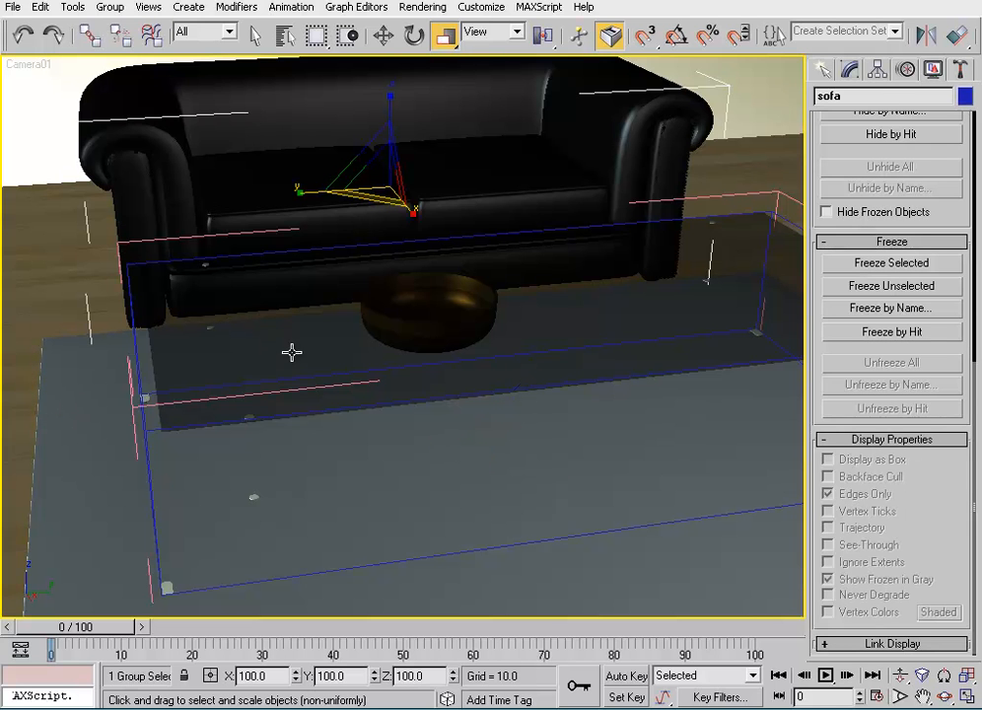
middle_click_drag(647, 427, 559, 416)
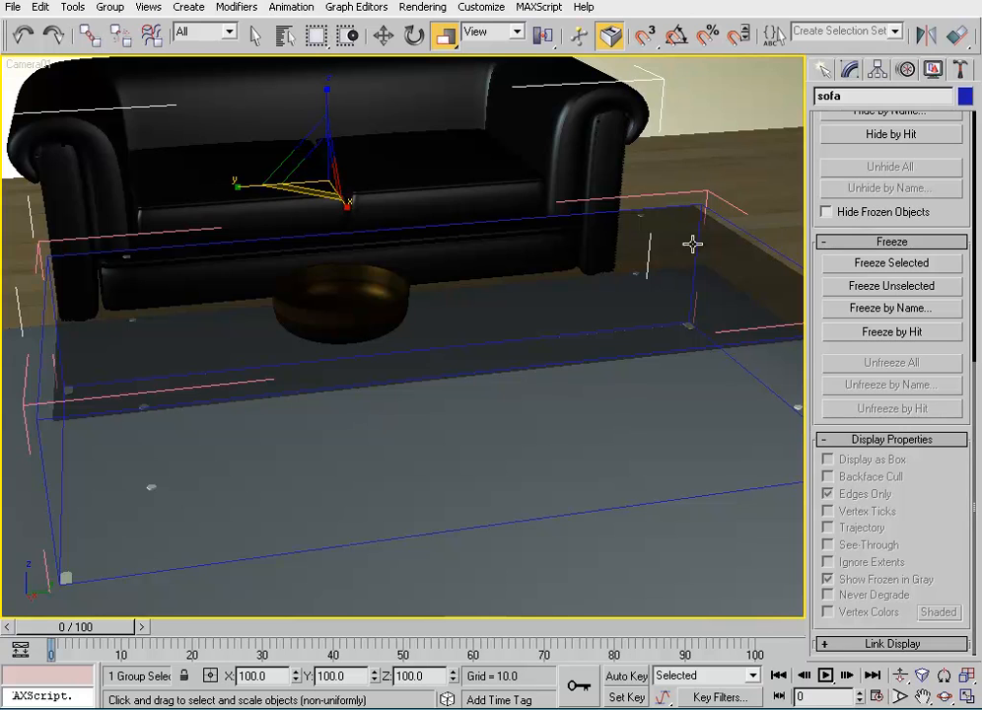
Test-move the rug and then the boxed table structure along Y, undoing each move.
left_click(637, 357)
key("w")
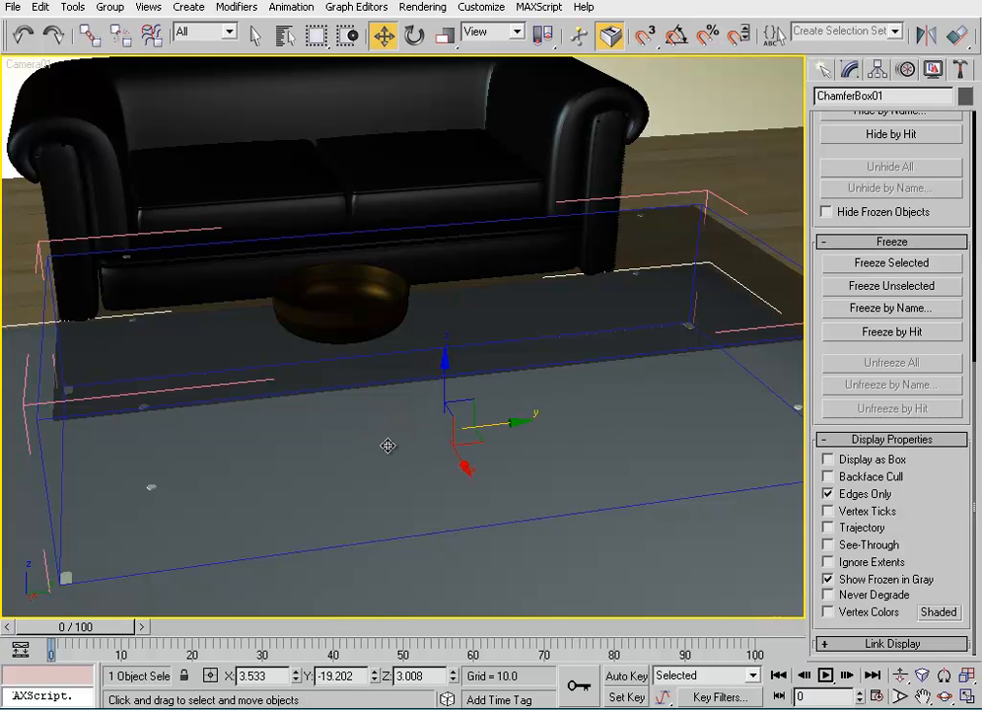
left_click_drag(518, 428, 489, 423)
key("ctrl+z")
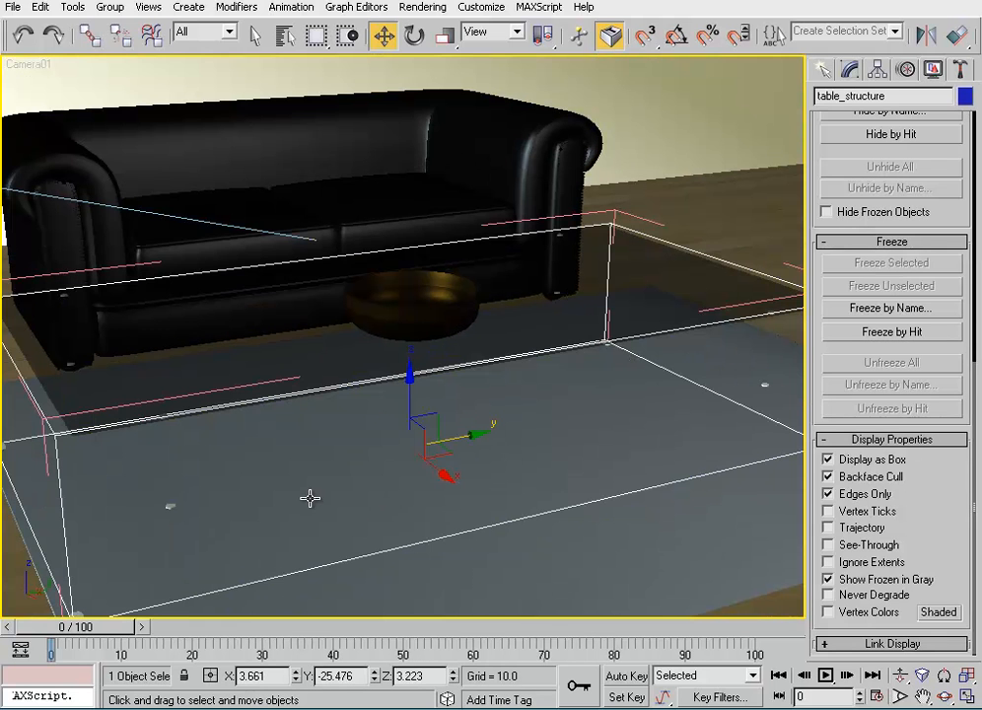
mouse_move(477, 432)
left_mouse_down()
mouse_move(513, 440)
mouse_move(464, 455)
mouse_move(475, 447)
left_mouse_up()
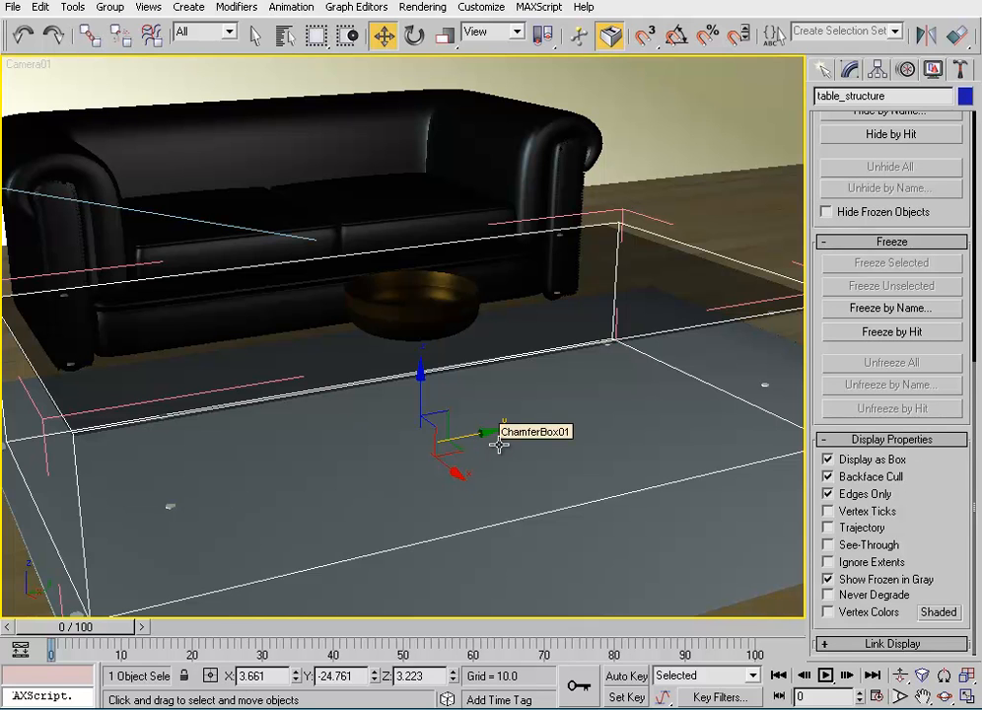
key("ctrl+z")
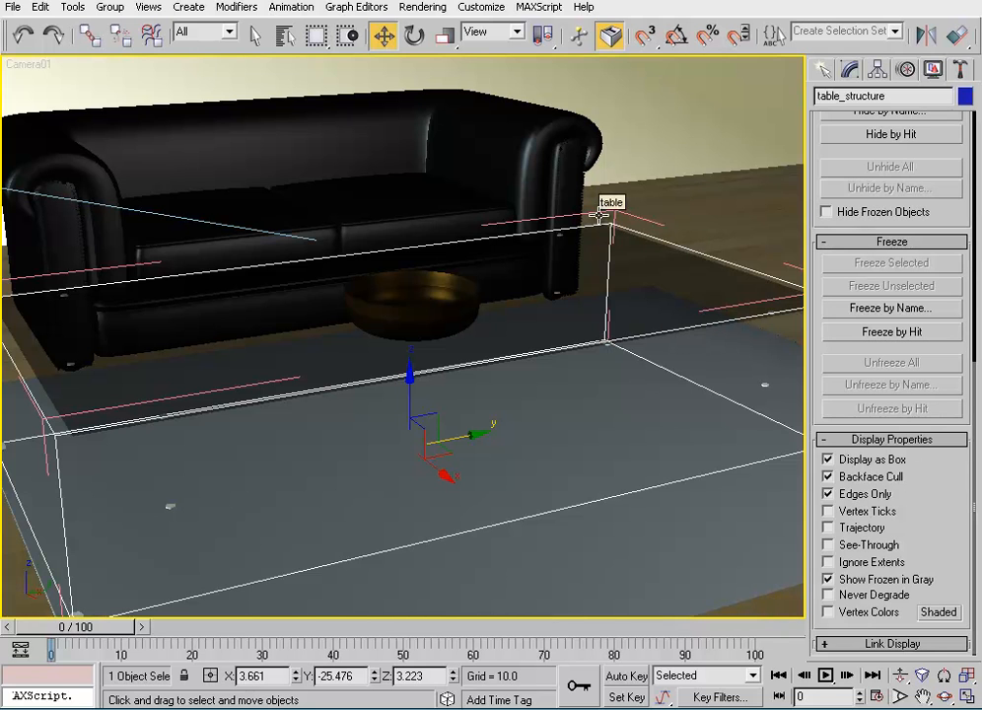
Save the scene, then turn off Display as Box and Renderable in the table structure's Object Properties.
key("ctrl+s")
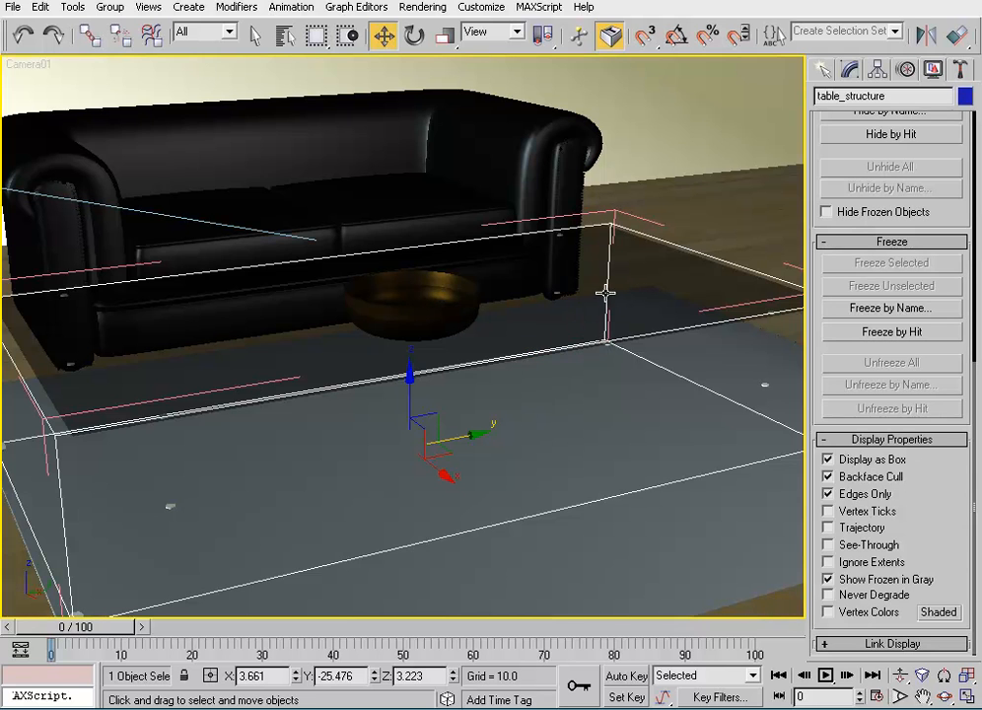
right_click(491, 344)
left_click(506, 468)
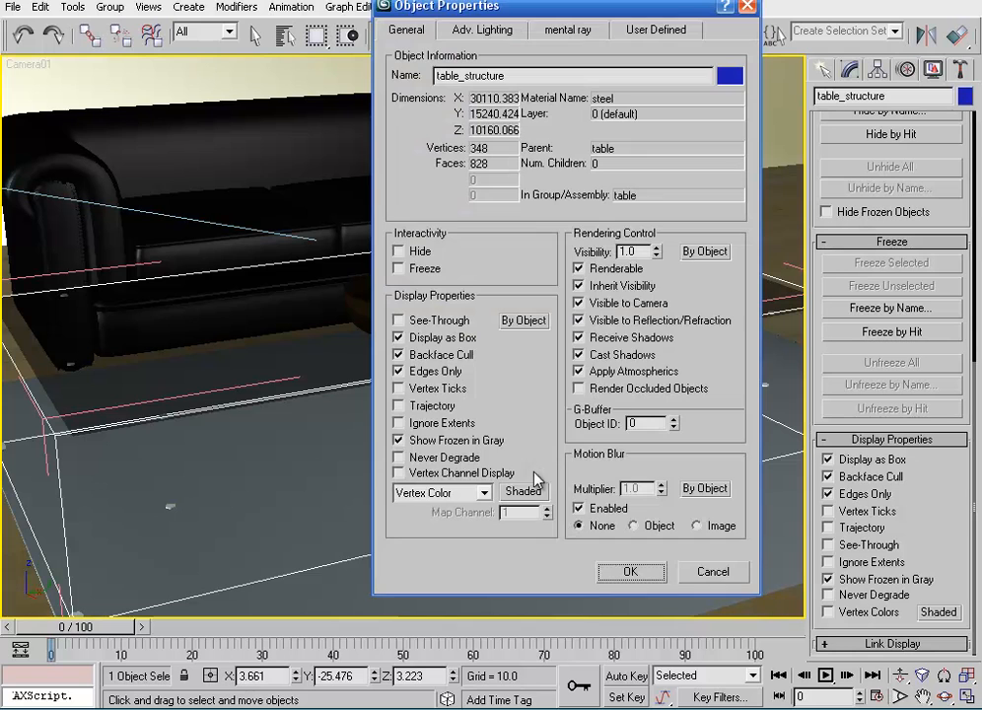
left_click(399, 337)
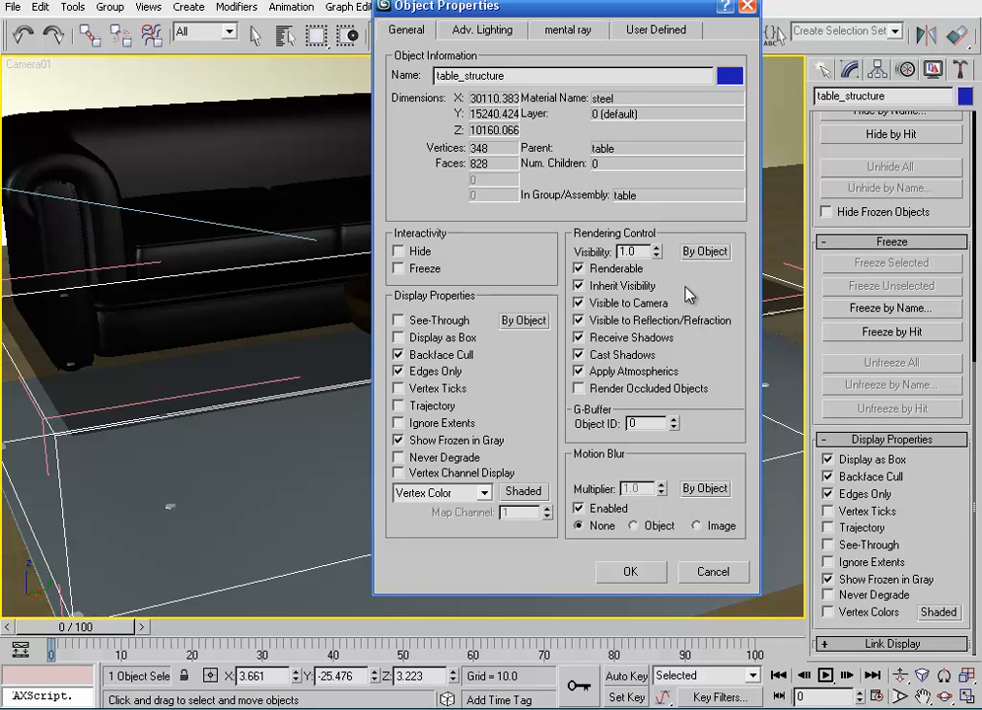
left_click(579, 269)
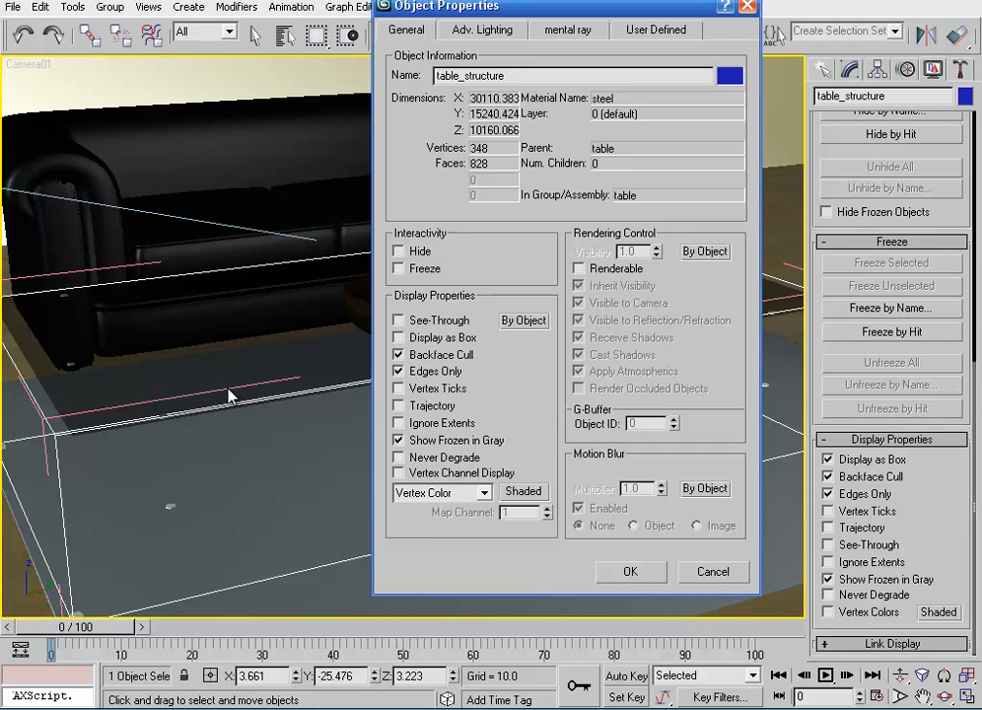
left_click(646, 574)
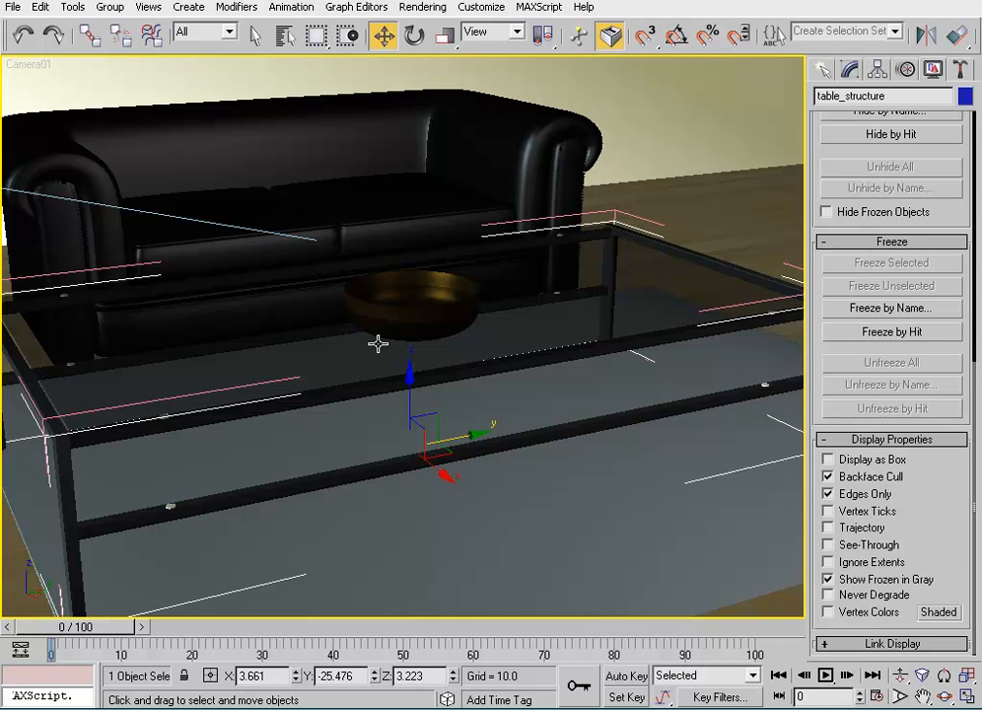
Turn Renderable back on in the table structure's Object Properties and apply the change.
right_click(500, 367)
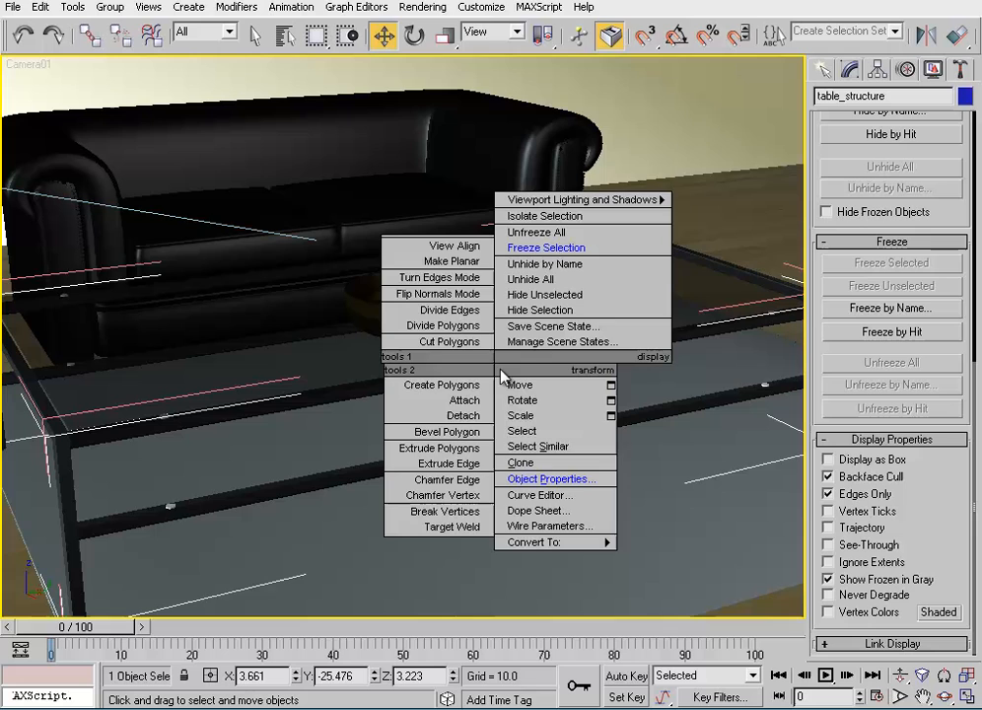
left_click(530, 477)
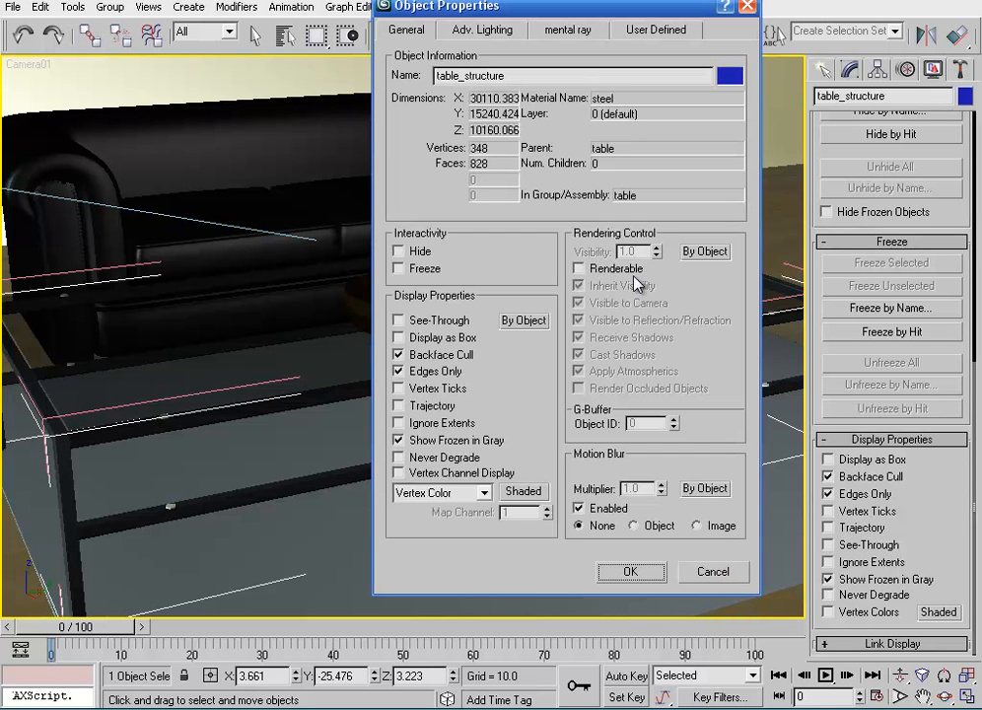
left_click(580, 269)
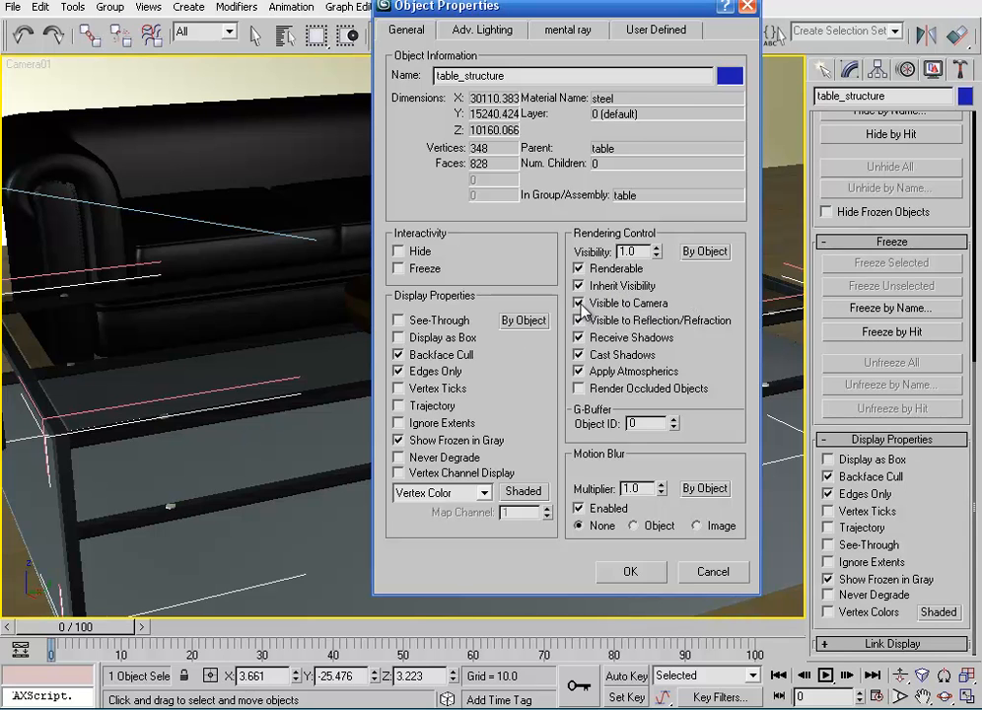
left_click(612, 573)
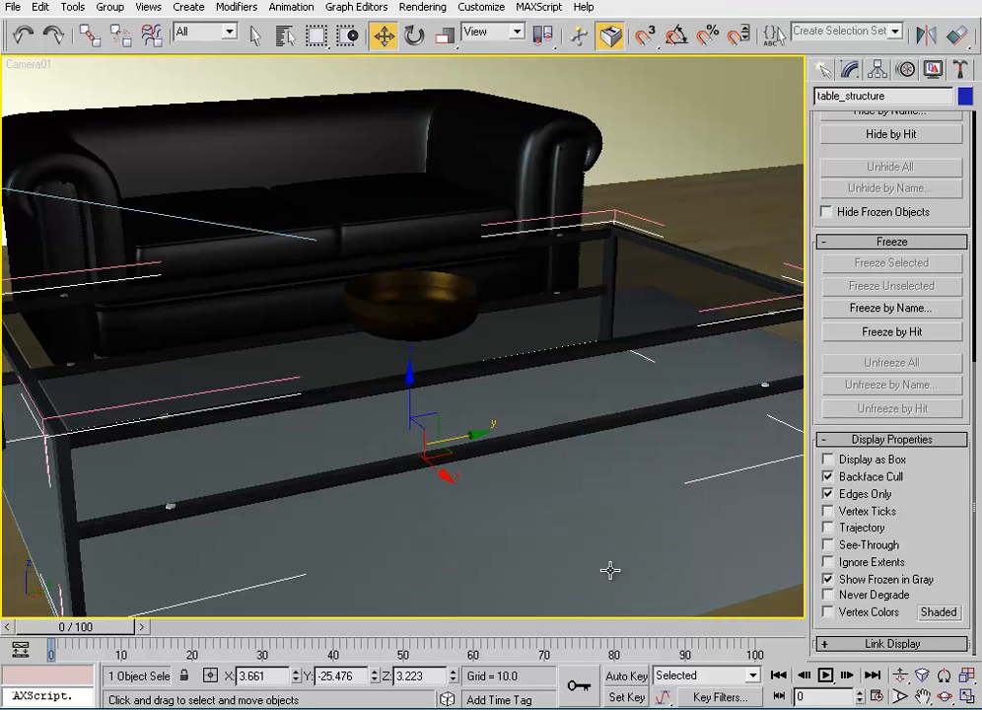
Review the table structure's rendering control options, including camera visibility and shadows, plus its advanced lighting, mental ray and user-defined properties.
right_click(554, 438)
left_click(581, 546)
left_click(579, 303)
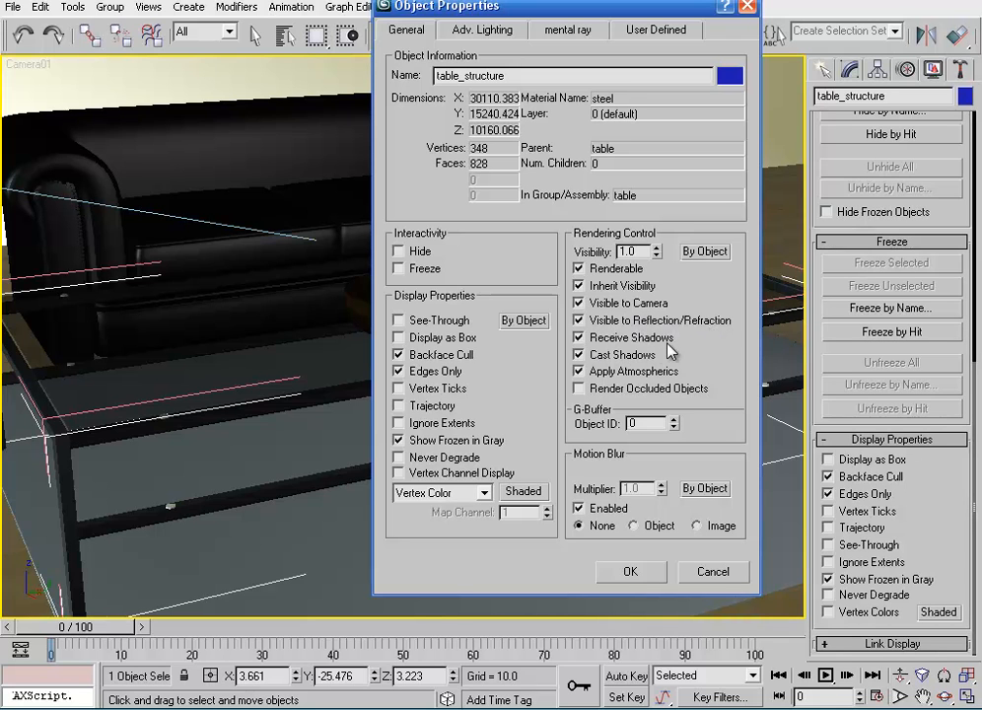
left_click(580, 338)
left_click_drag(616, 13, 560, 23)
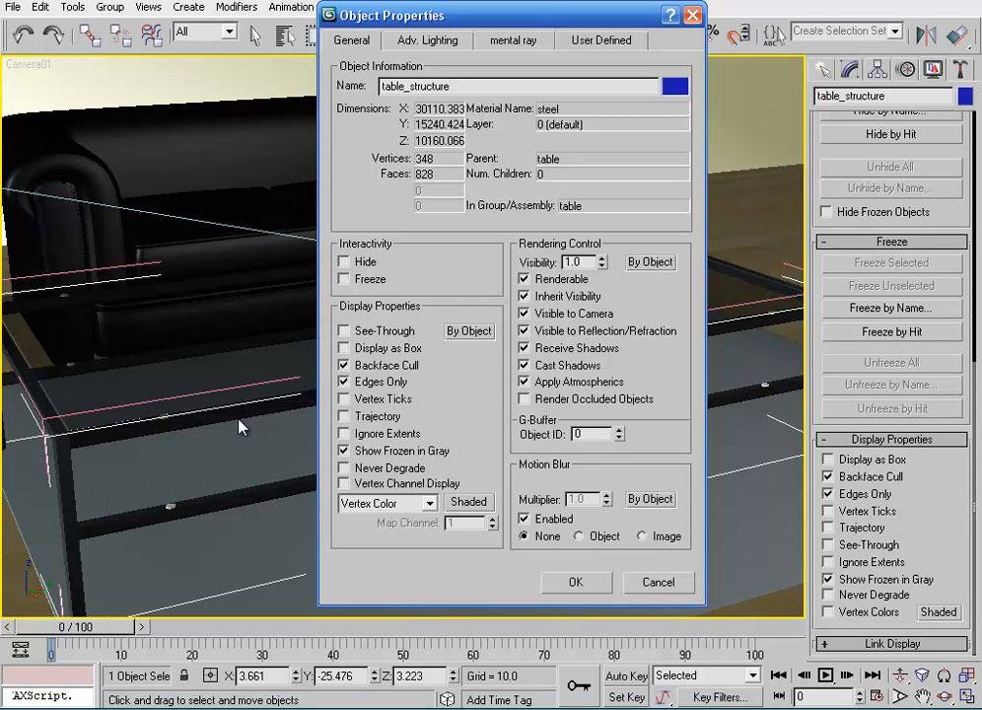
left_click(430, 43)
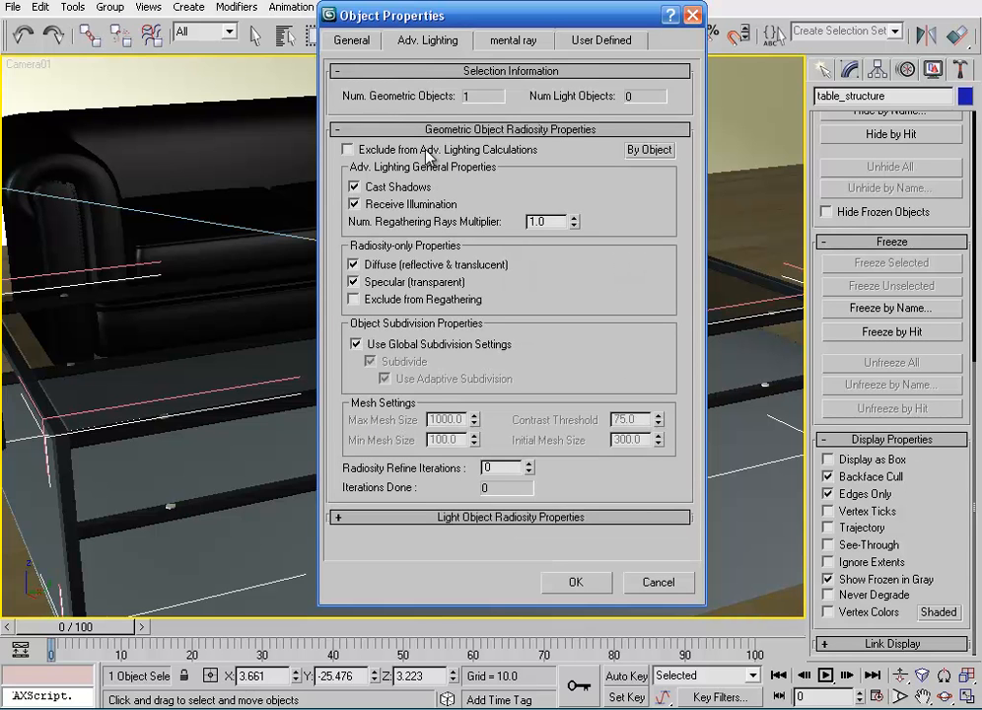
left_click(501, 44)
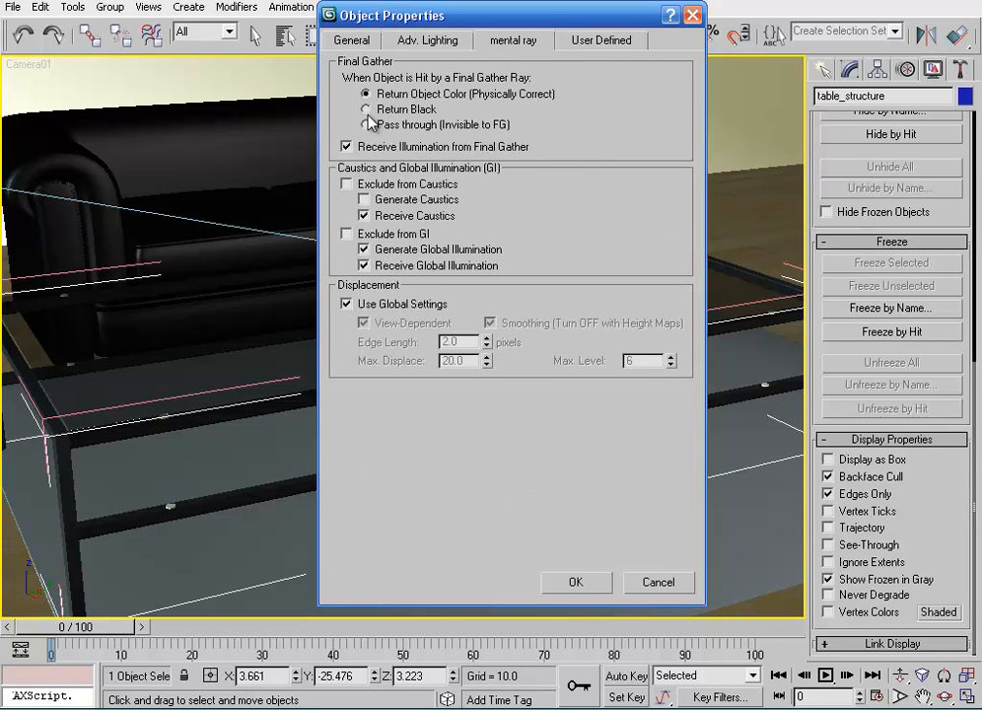
left_click(600, 44)
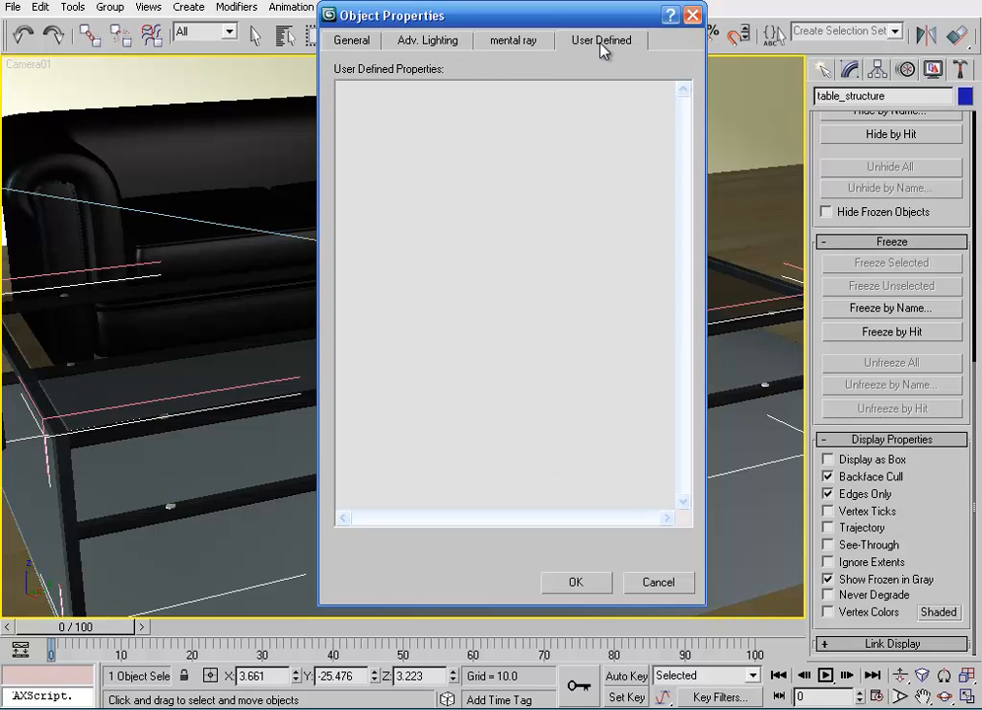
left_click(576, 584)
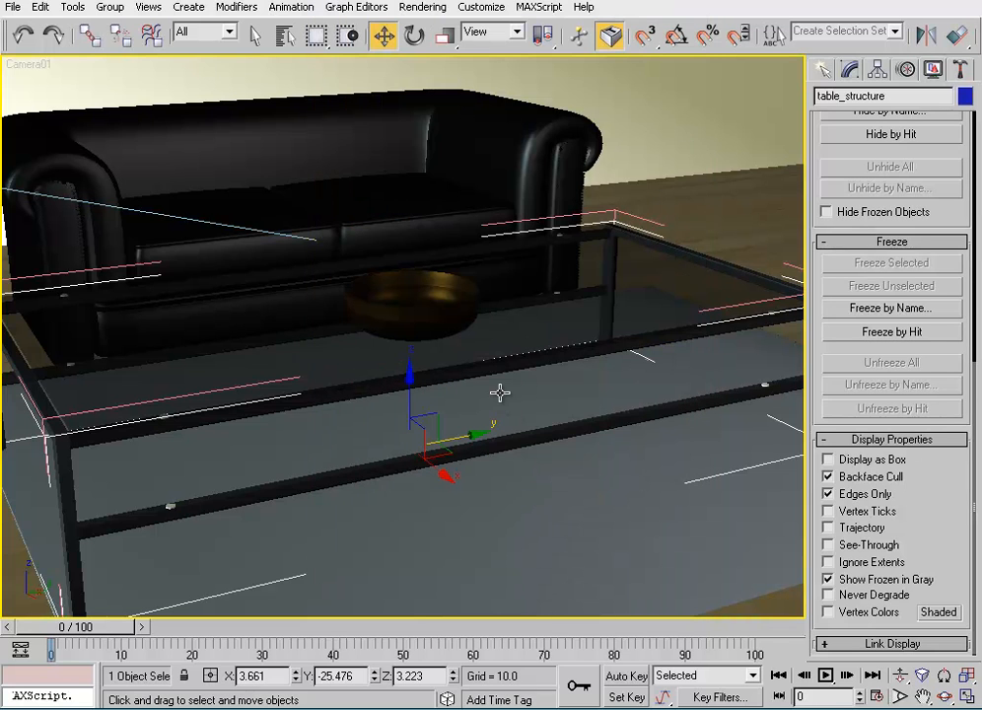
right_click(502, 369)
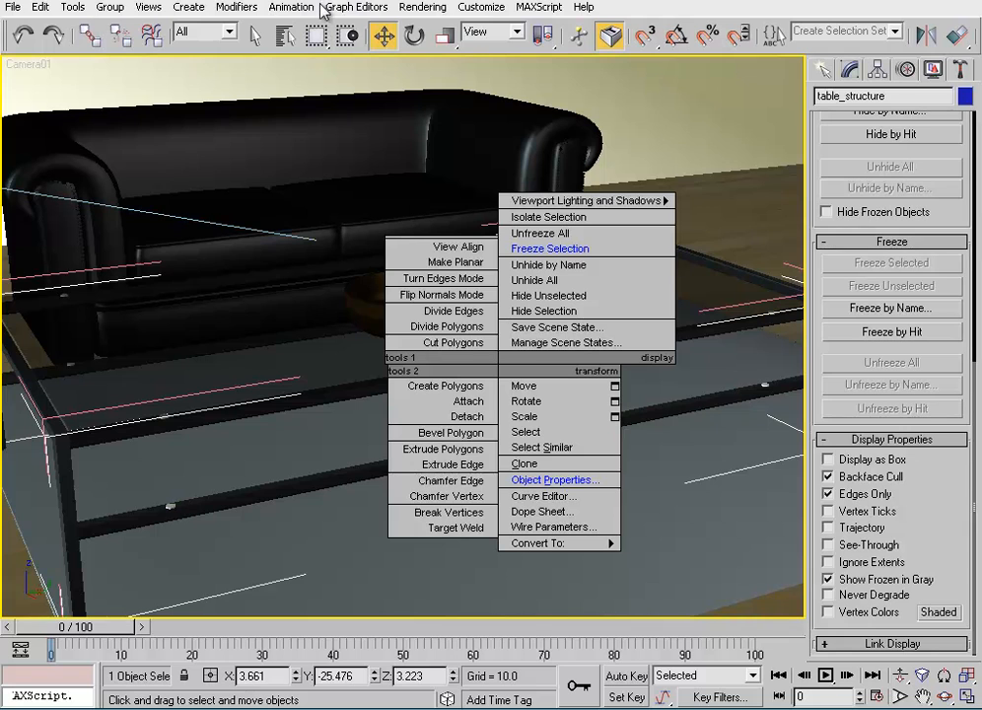
left_click(565, 252)
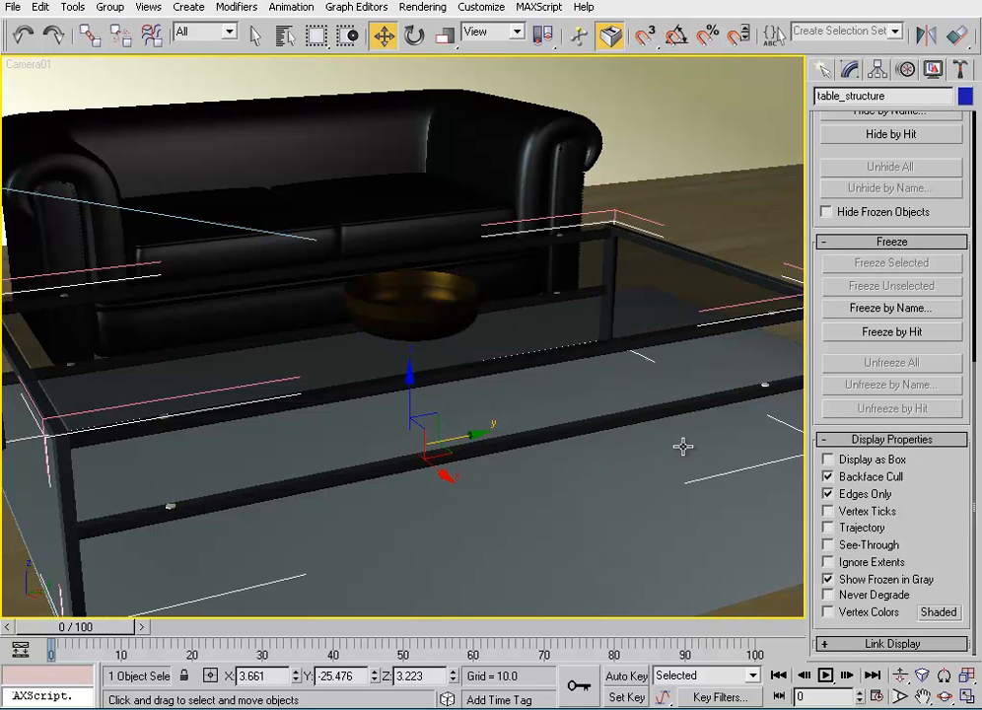